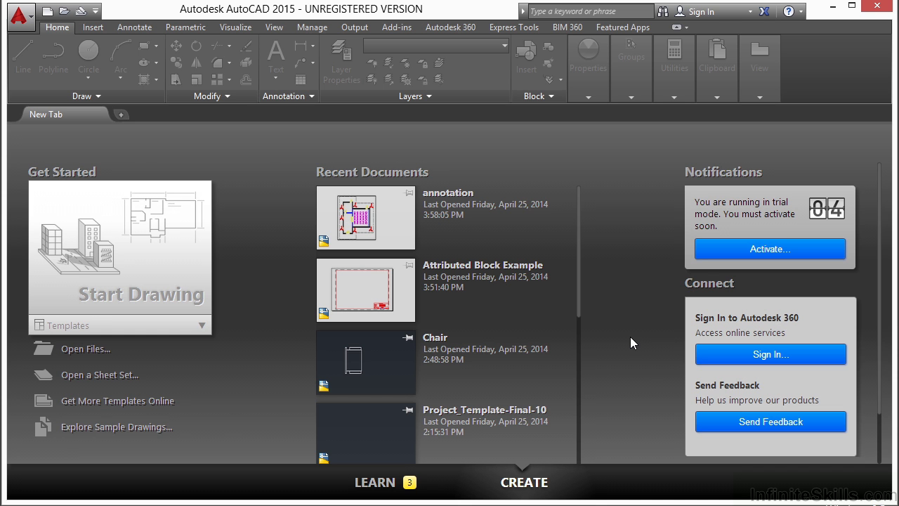
Open the drawing Project_Template-Final-10.dwg from the Projects folder 10
click(84, 348)
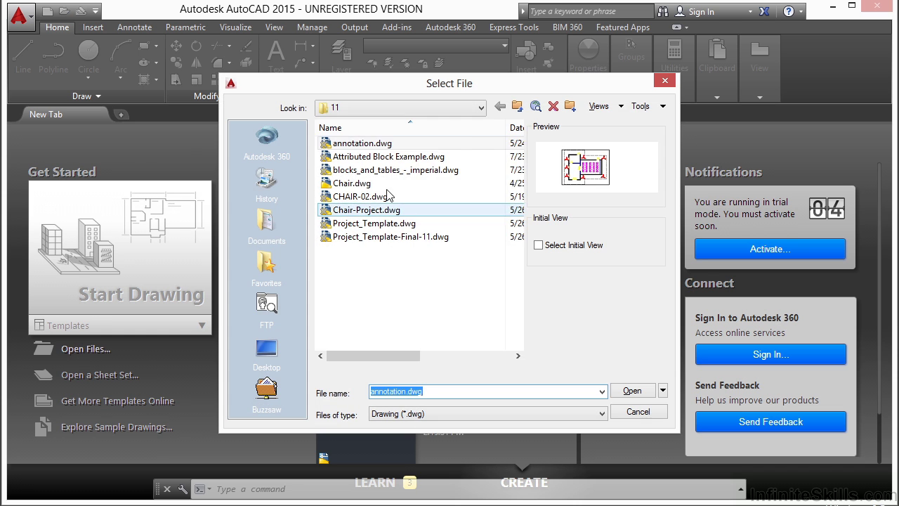
click(484, 108)
click(393, 206)
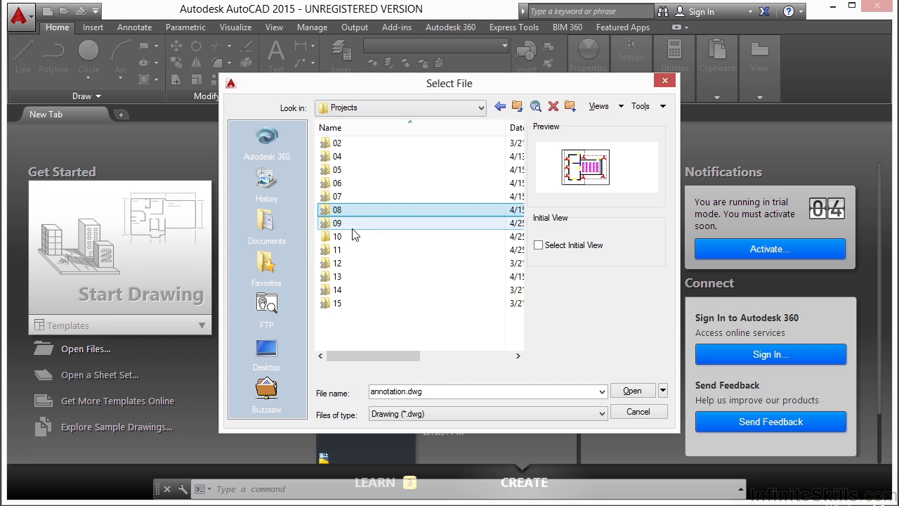
double_click(355, 223)
click(372, 197)
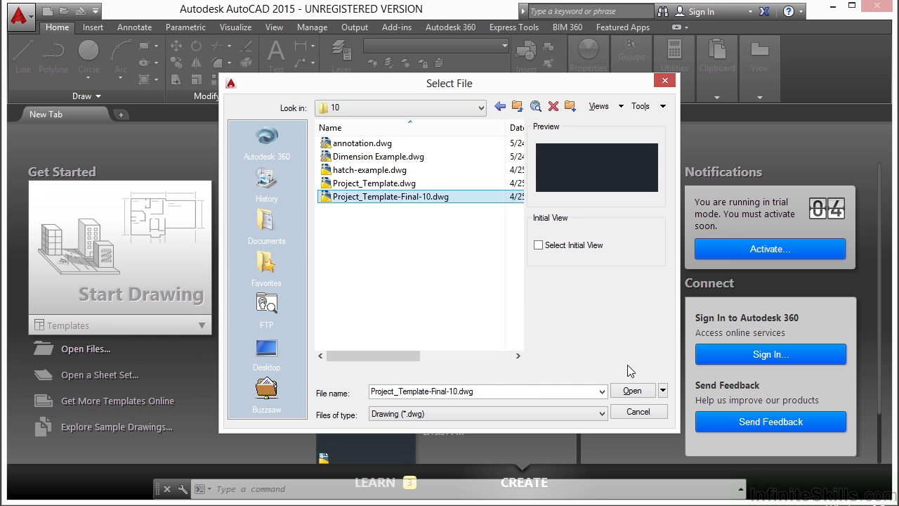
click(628, 390)
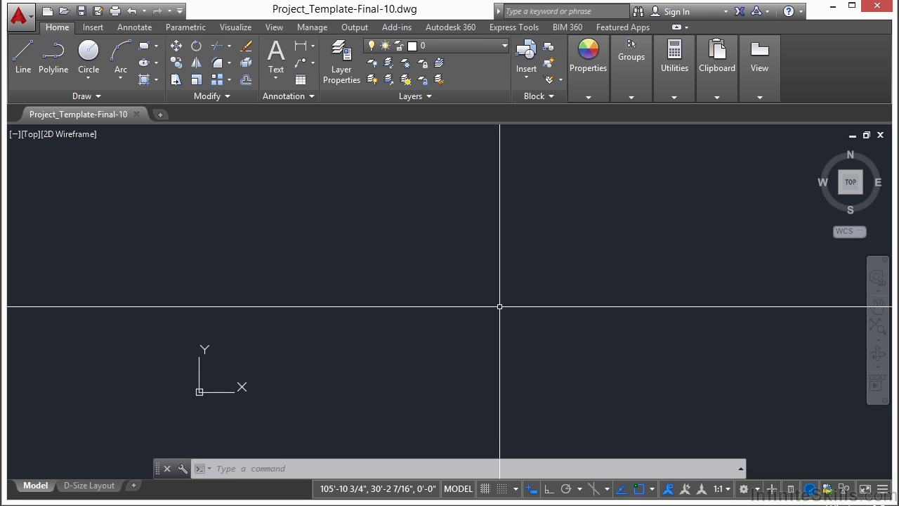
Save the drawing as Project_Template.dwg in the Projects folder 11, replacing the existing file
key(ctrl+shift+s)
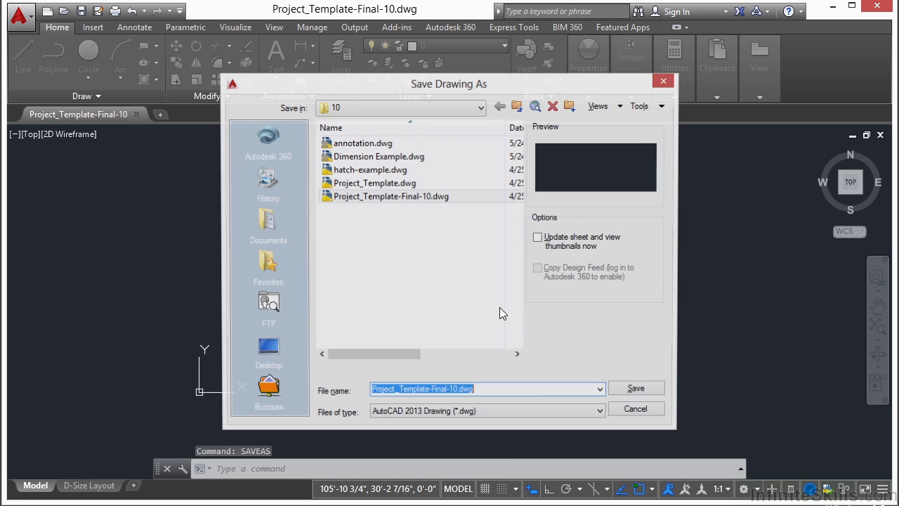
click(481, 108)
click(445, 215)
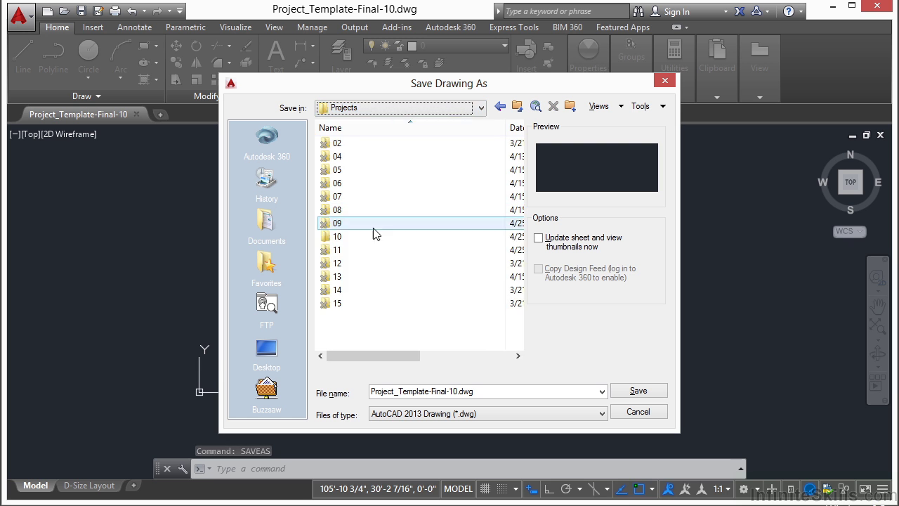
double_click(334, 250)
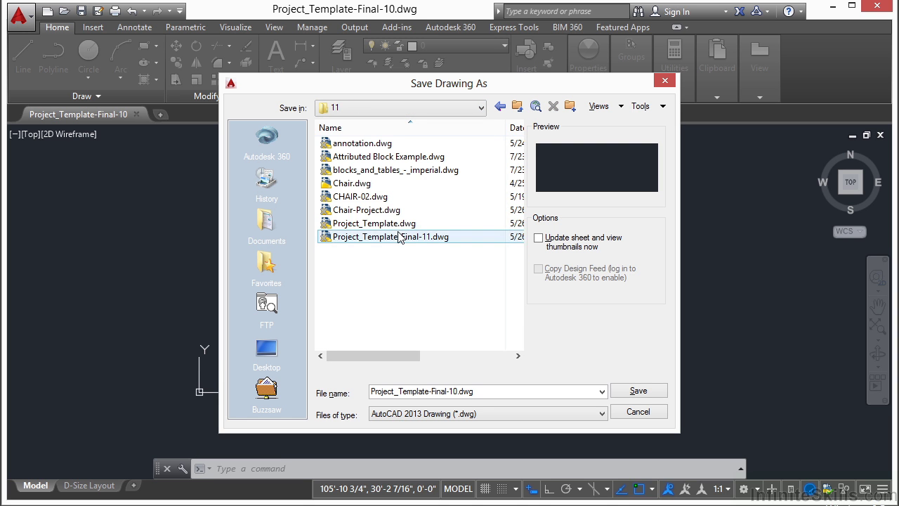
click(375, 223)
click(635, 393)
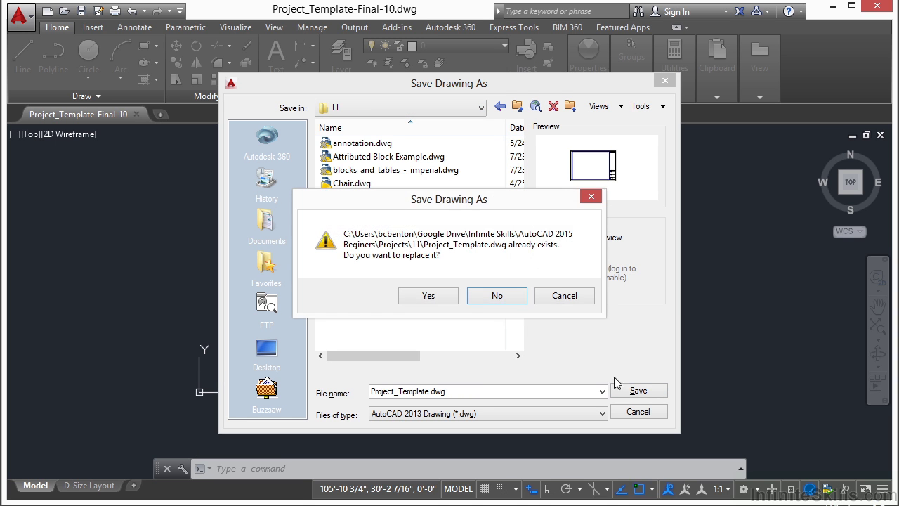
click(449, 298)
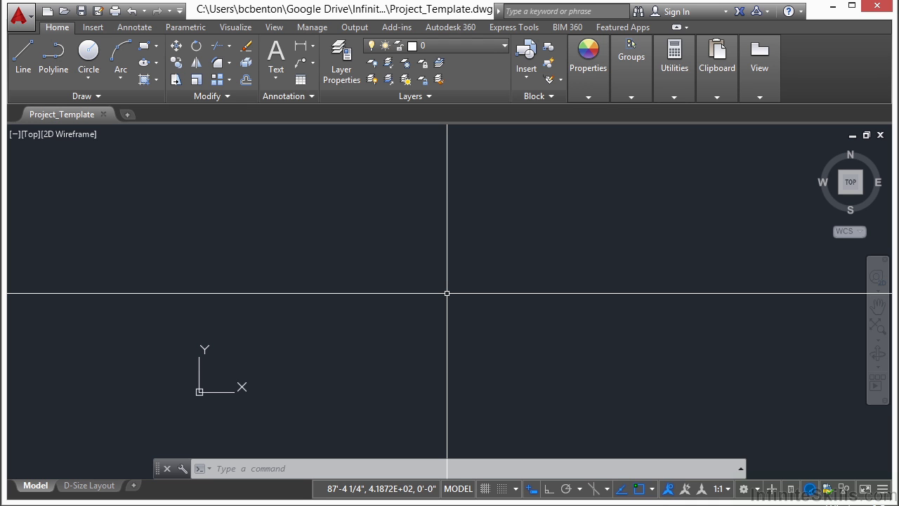
Display the tool palettes and browse the imperial and metric samples of the Architectural palette
key(ctrl+3)
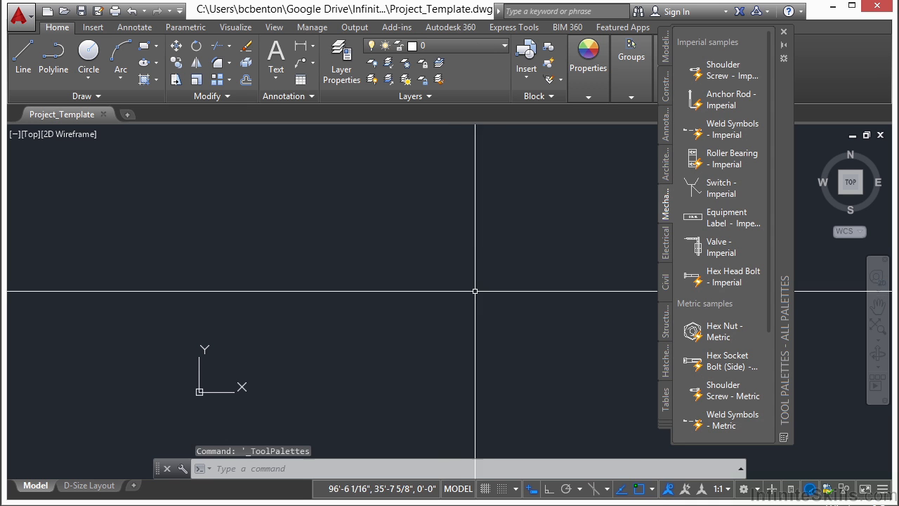
click(666, 170)
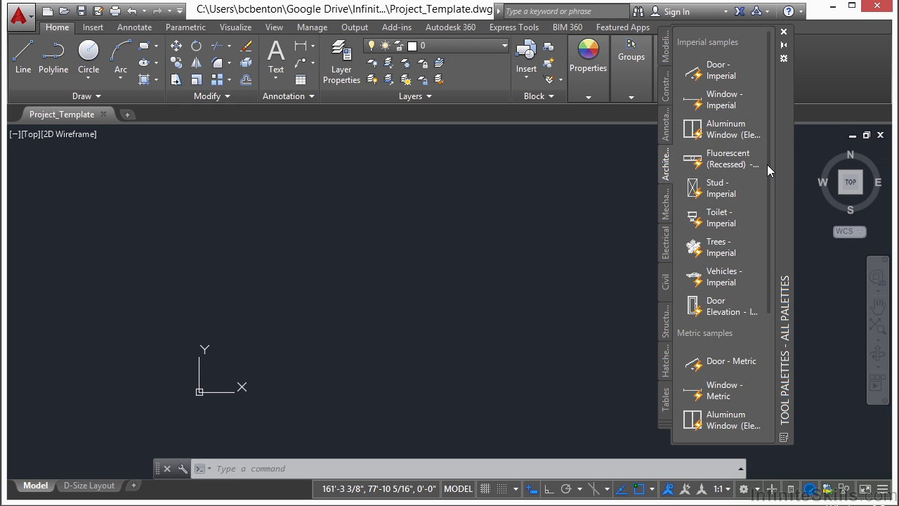
drag(770, 166, 780, 254)
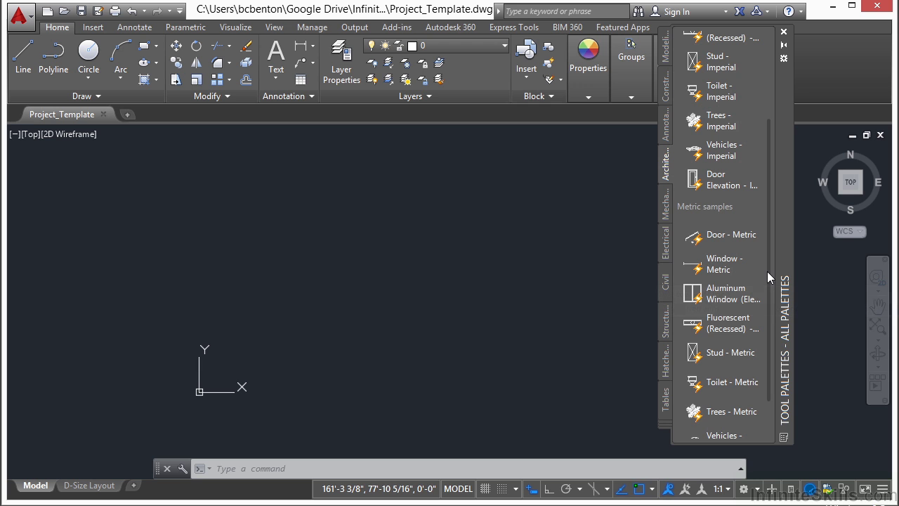
drag(769, 270, 771, 182)
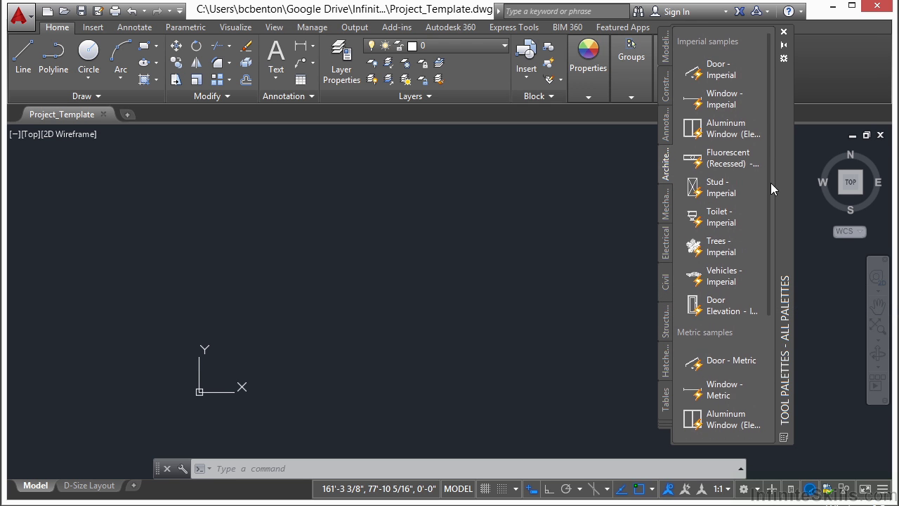
Place the Window - Imperial block in model space and the Door - Imperial block just below it
click(718, 106)
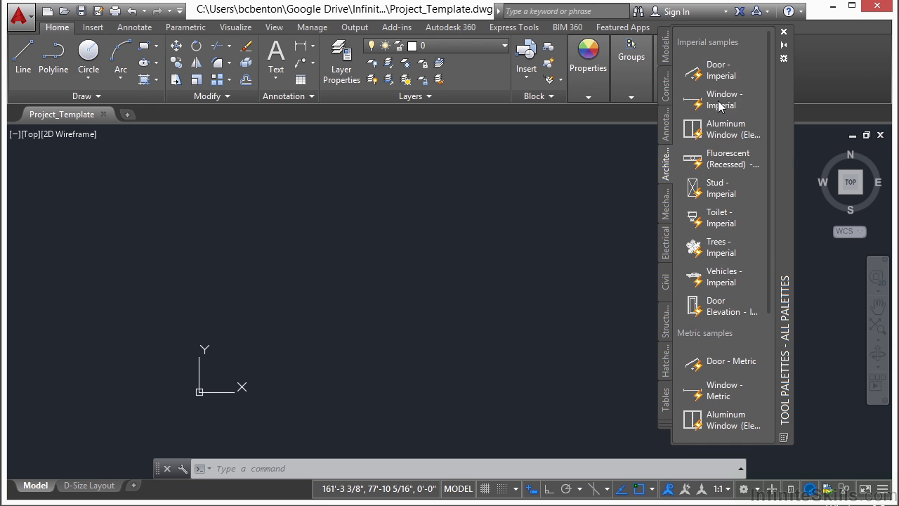
click(415, 267)
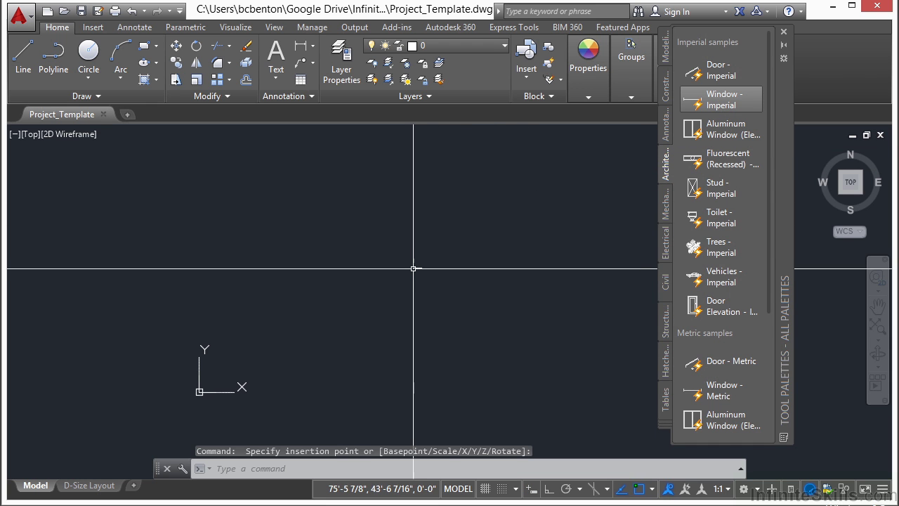
scroll(419, 267, up, 4)
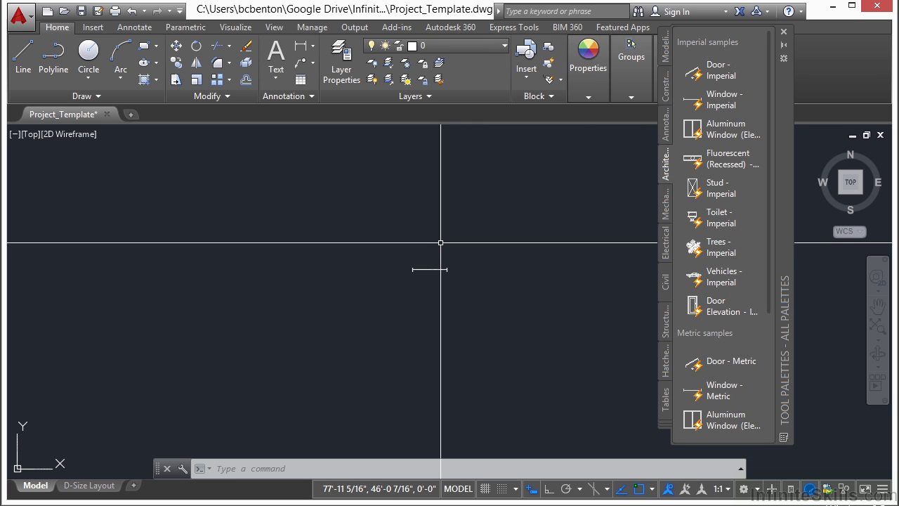
click(723, 80)
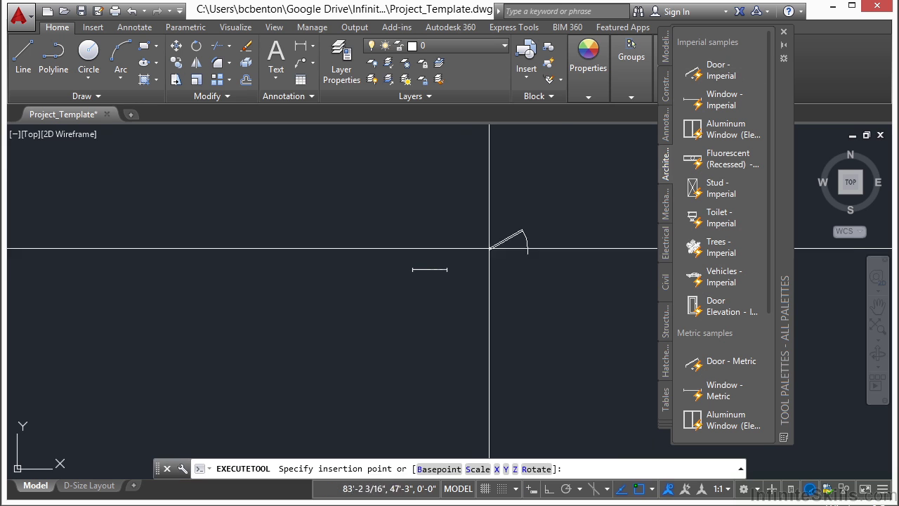
click(427, 314)
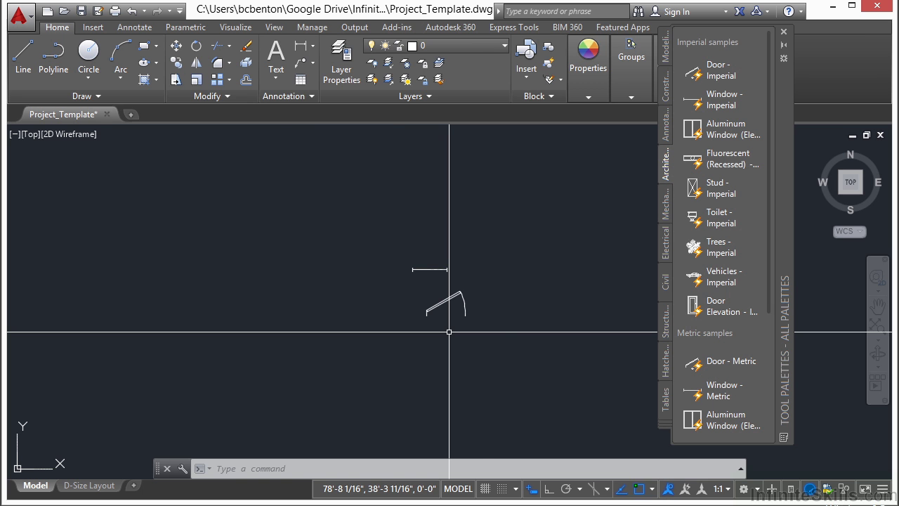
Open the drawing annotation.dwg from the Projects folder 11
text(OPEN)
key(Return)
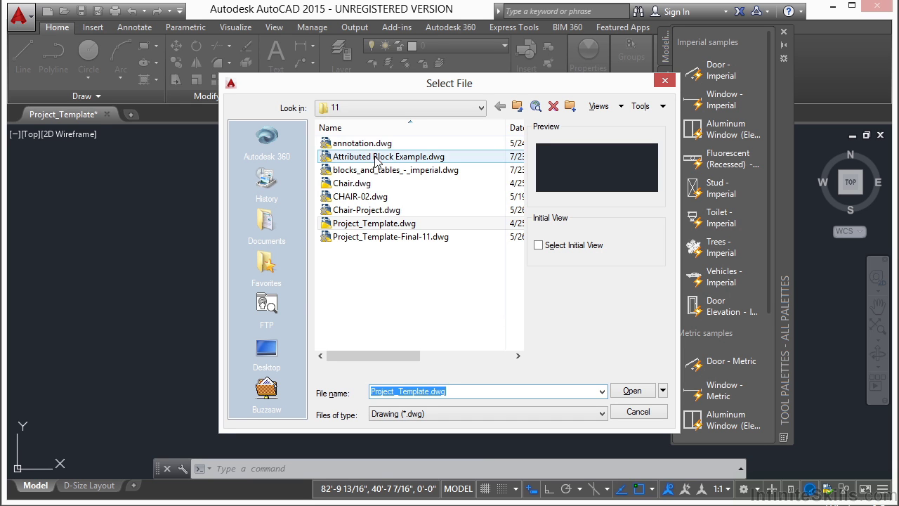
click(364, 144)
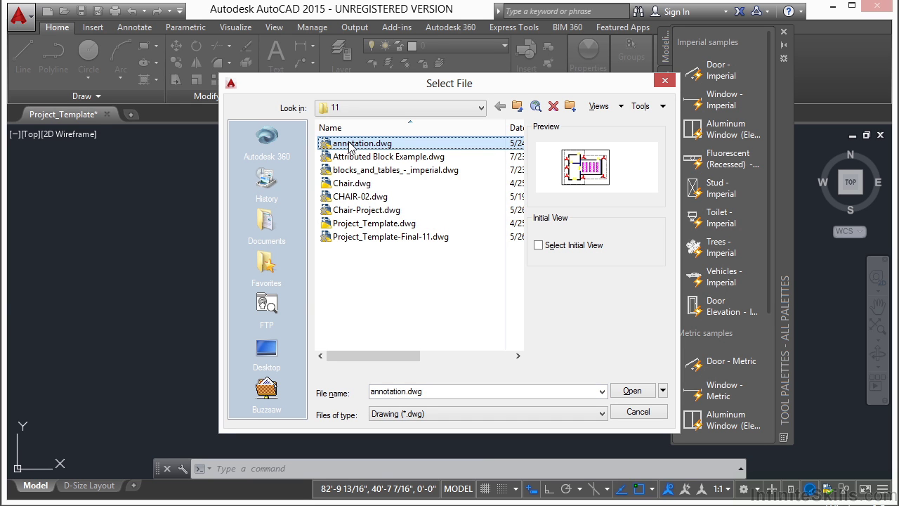
click(624, 391)
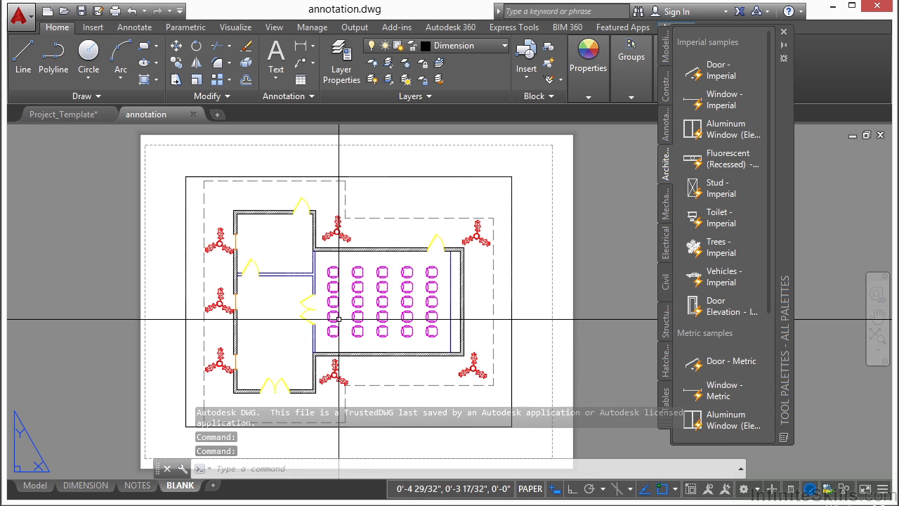
Start the WBLOCK command and choose the existing CHAIR block as the source
text(WBLOCK)
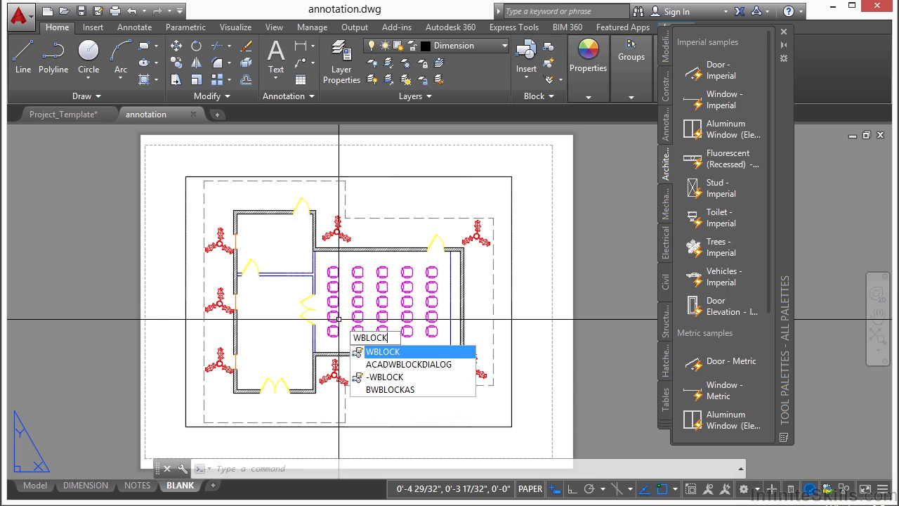
key(Return)
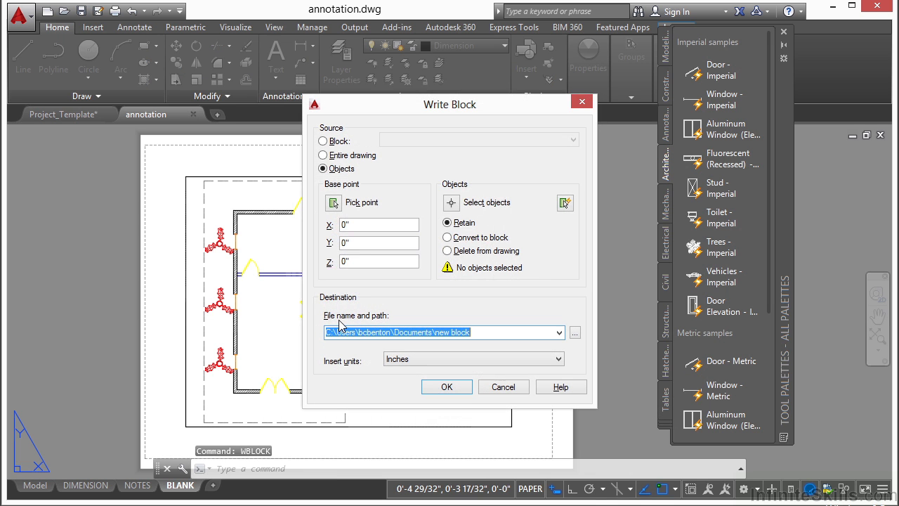
click(331, 140)
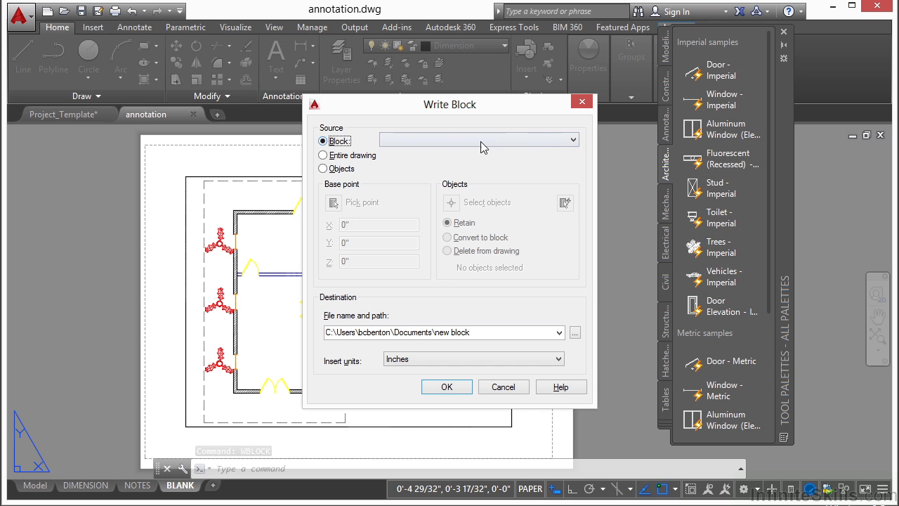
click(574, 141)
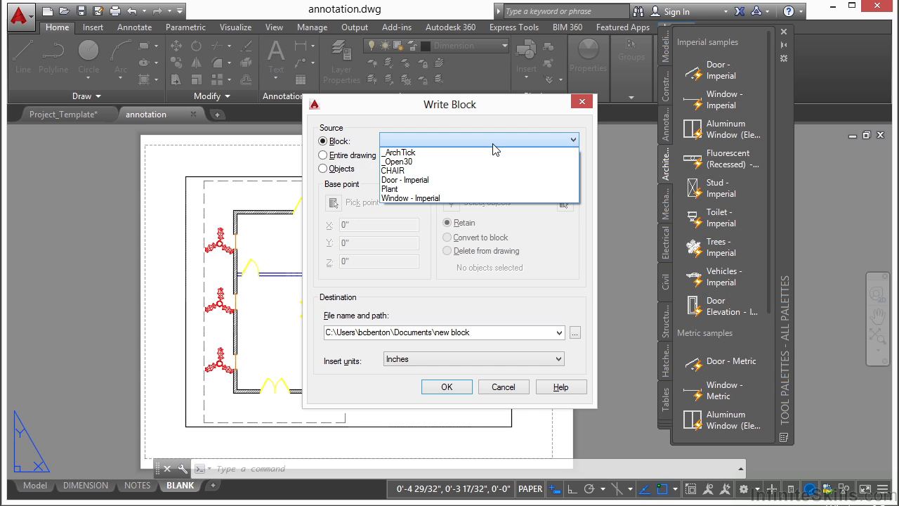
click(405, 171)
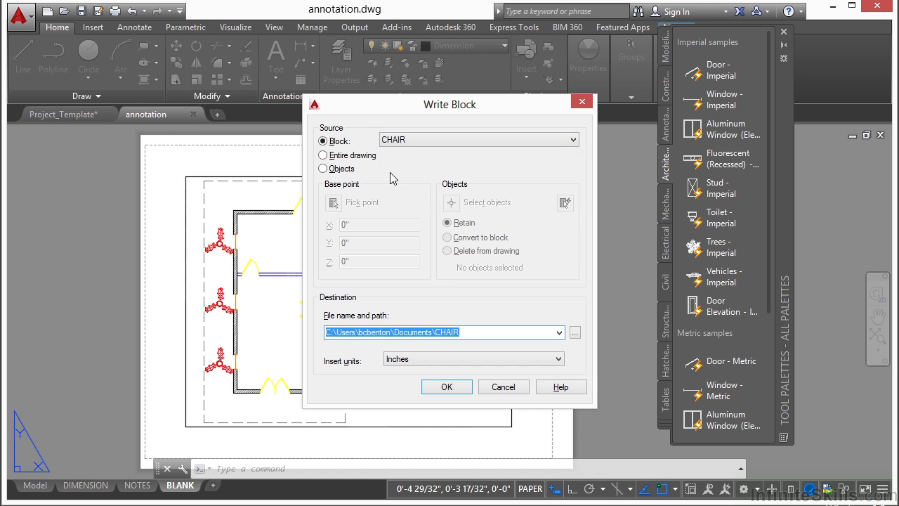
Set the destination to Chair.dwg in Google Drive's Infinite Skills Projects folder 11 and write the block, replacing the existing file
click(575, 333)
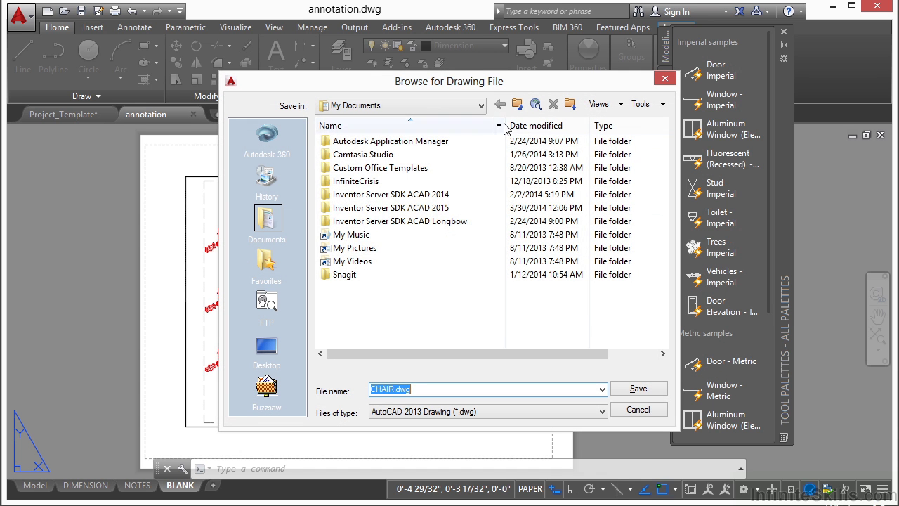
click(481, 106)
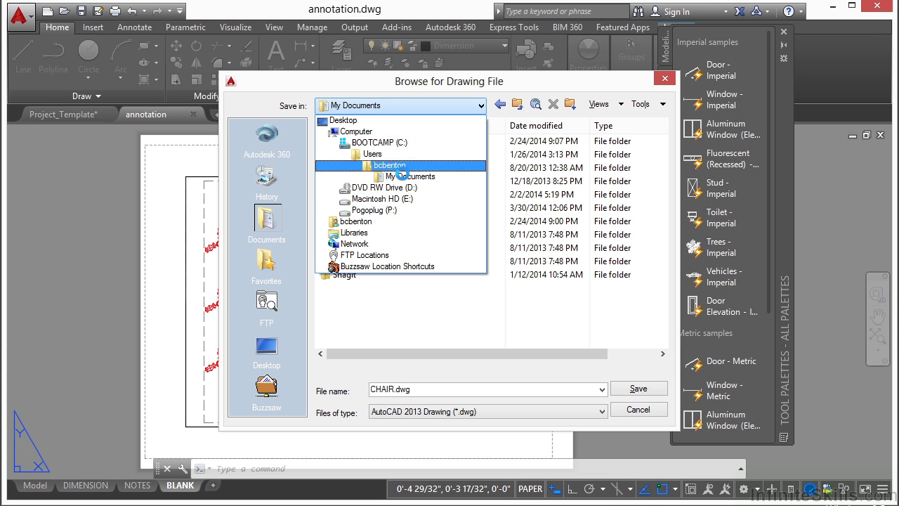
click(389, 164)
double_click(361, 249)
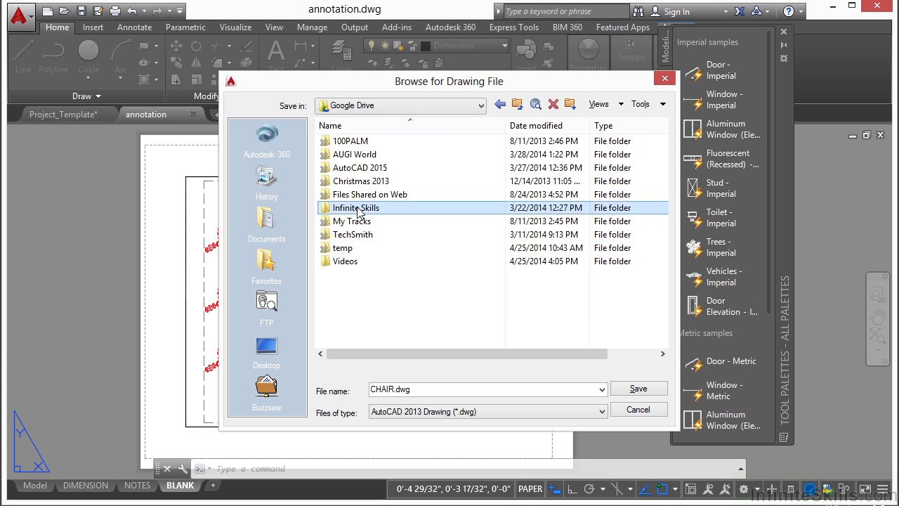
double_click(344, 204)
double_click(351, 141)
double_click(344, 156)
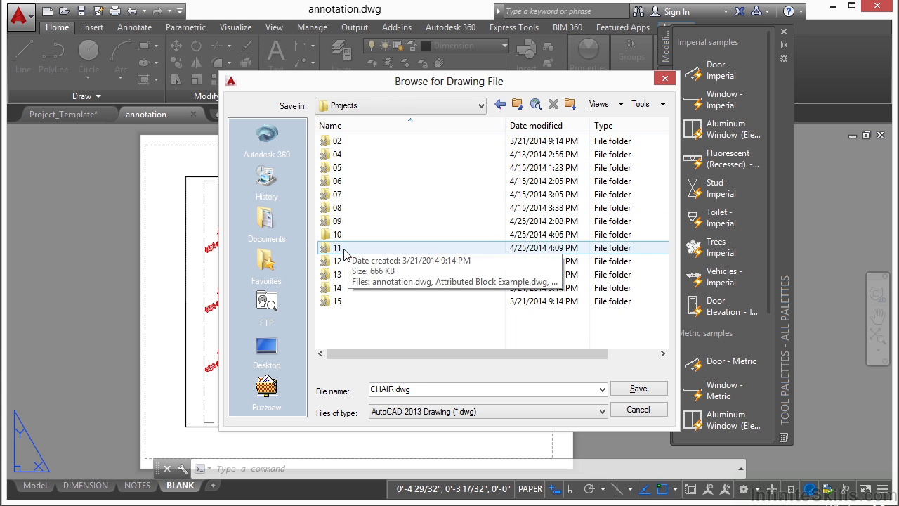
double_click(346, 249)
click(351, 182)
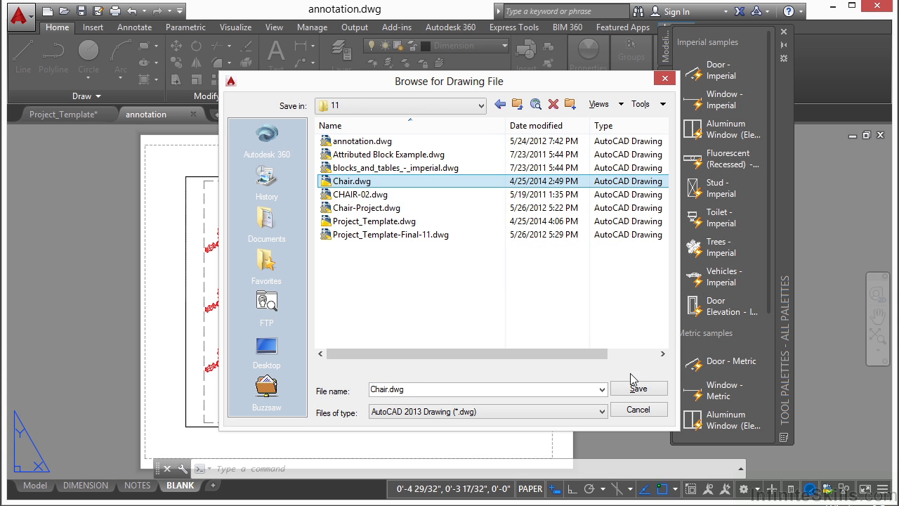
click(635, 390)
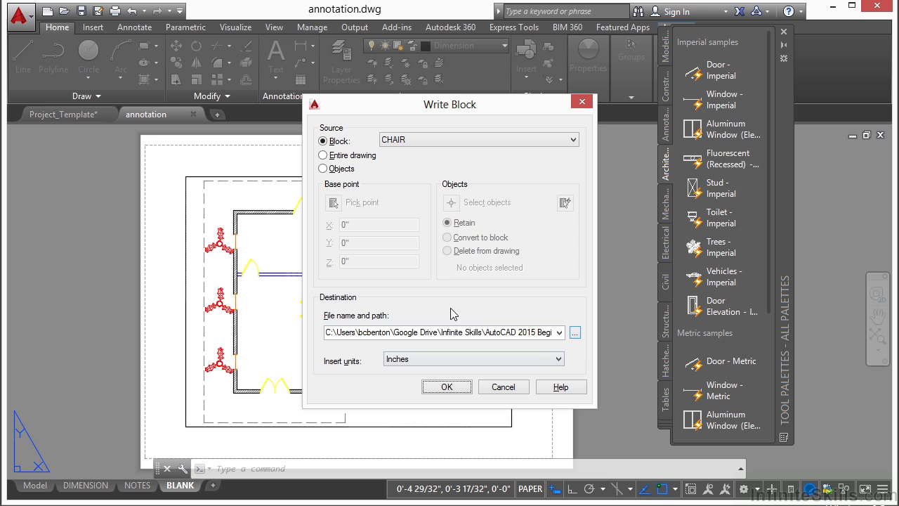
click(447, 387)
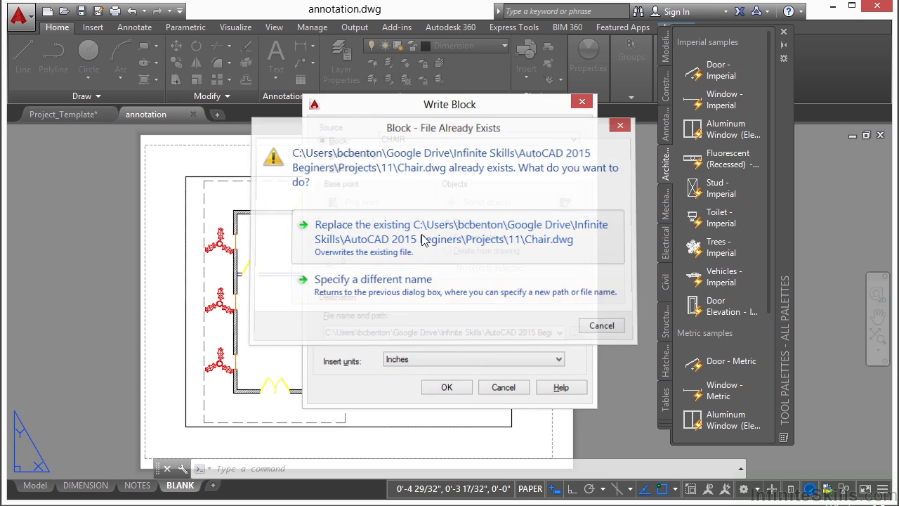
click(424, 241)
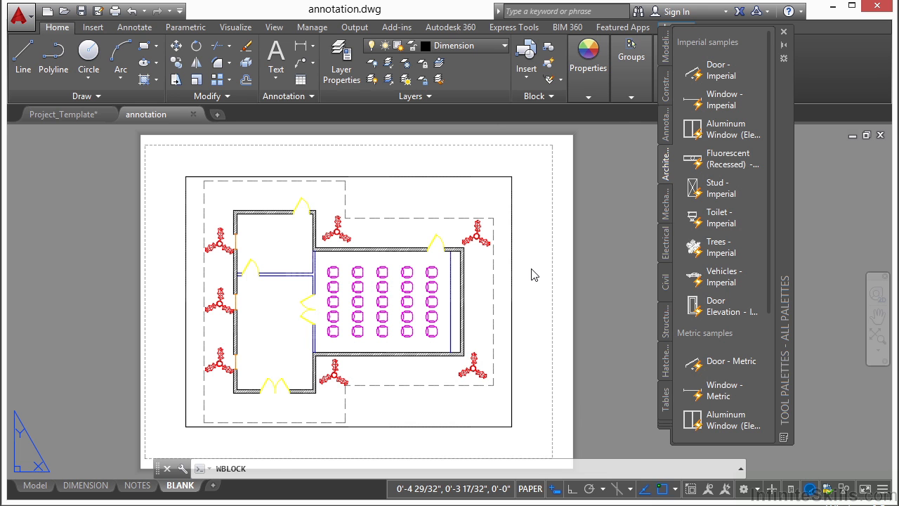
In the Project_Template drawing, insert Chair.dwg from folder 11 as a block and place it just below the door
click(63, 115)
text(INSERT)
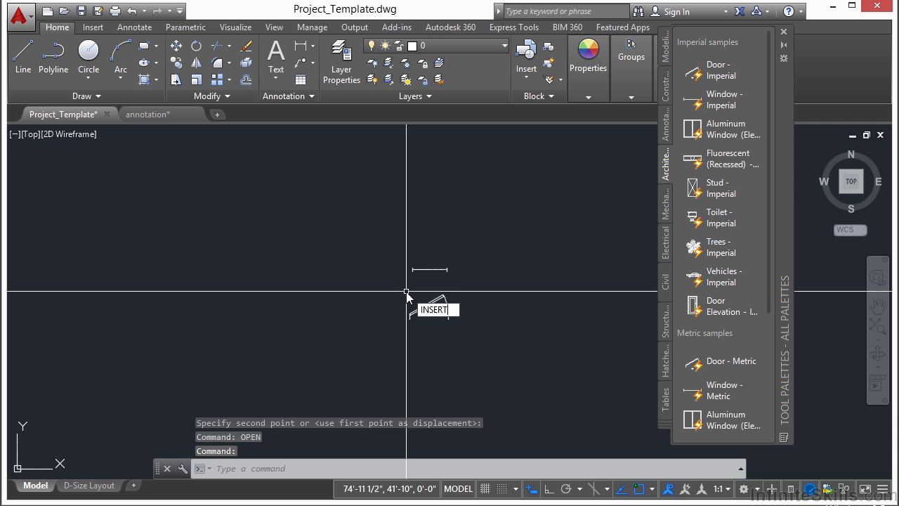
key(Return)
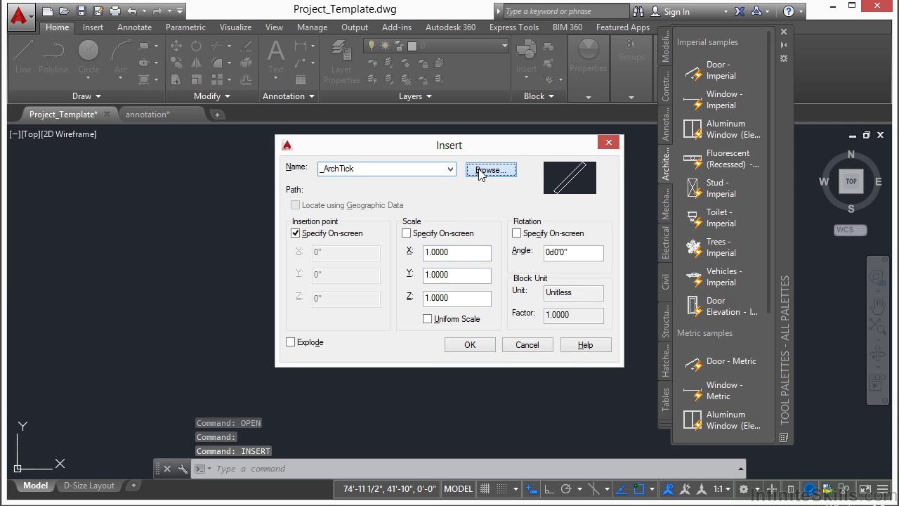
click(484, 173)
click(364, 181)
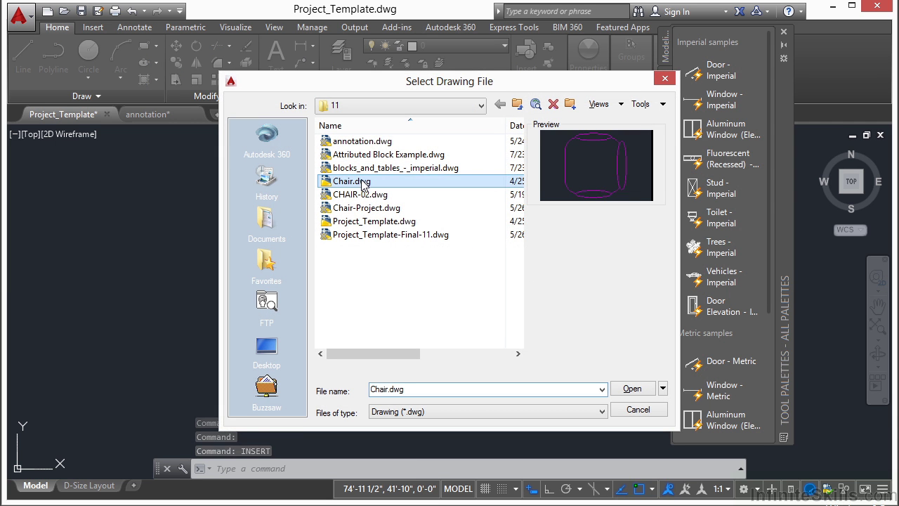
click(630, 387)
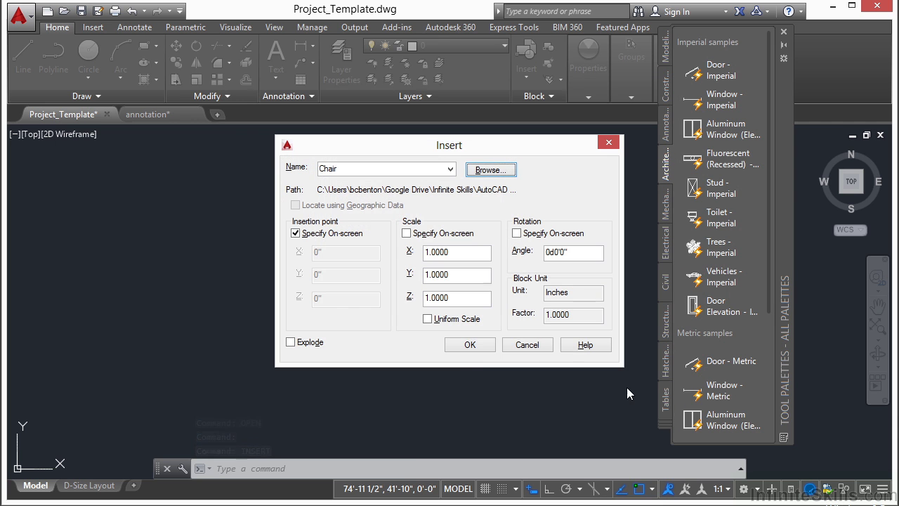
click(463, 349)
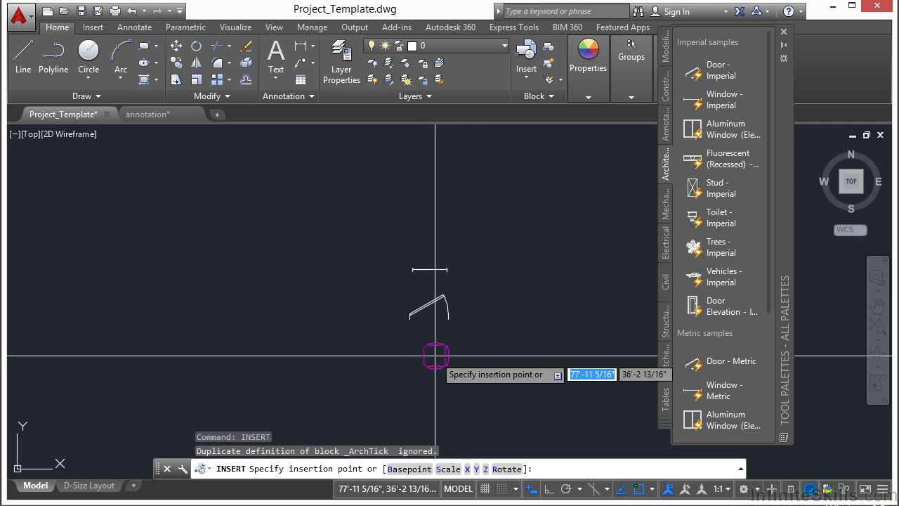
click(435, 354)
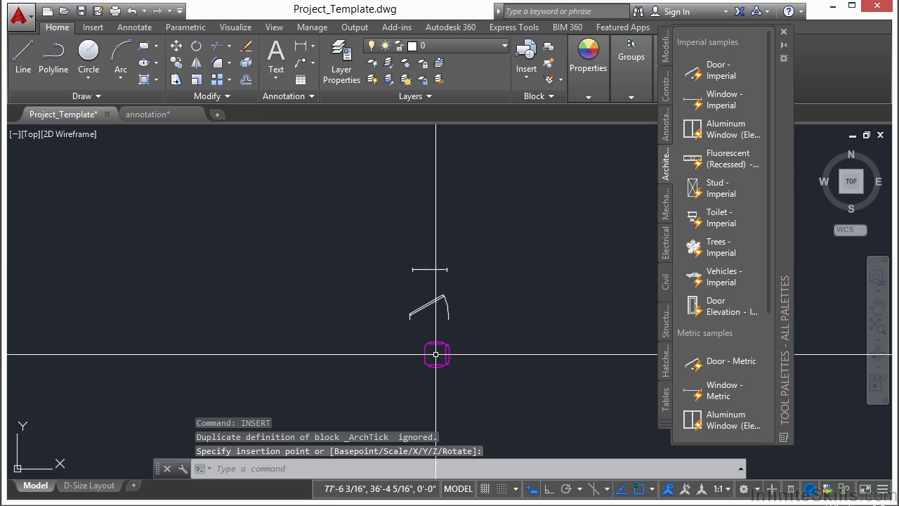
Open the inserted chair block in the Block Editor
scroll(436, 354, up, 5)
scroll(415, 307, up, 2)
click(446, 300)
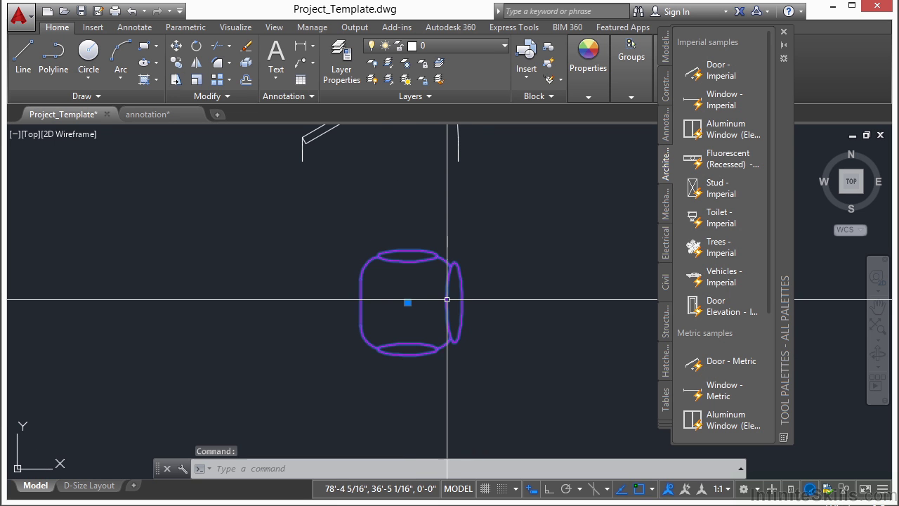
right_click(447, 300)
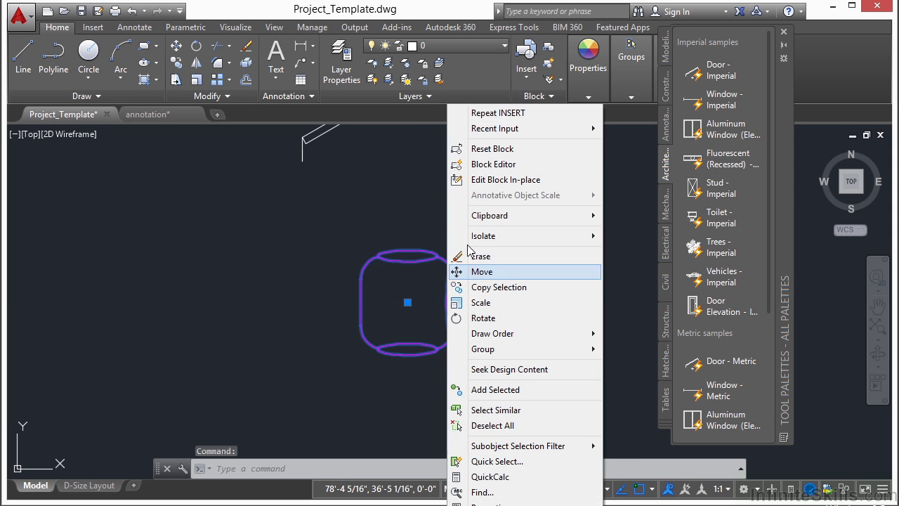
click(494, 164)
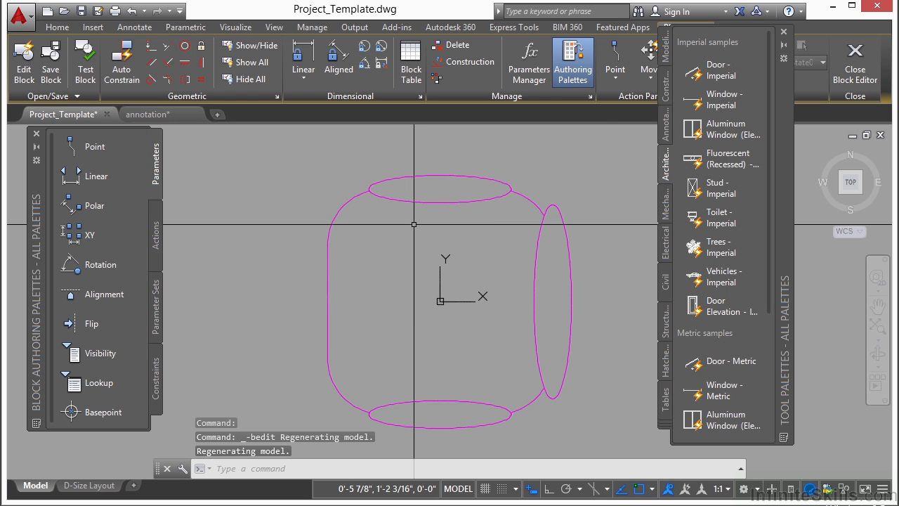
Move all of the chair block's geometry to layer 0
click(314, 173)
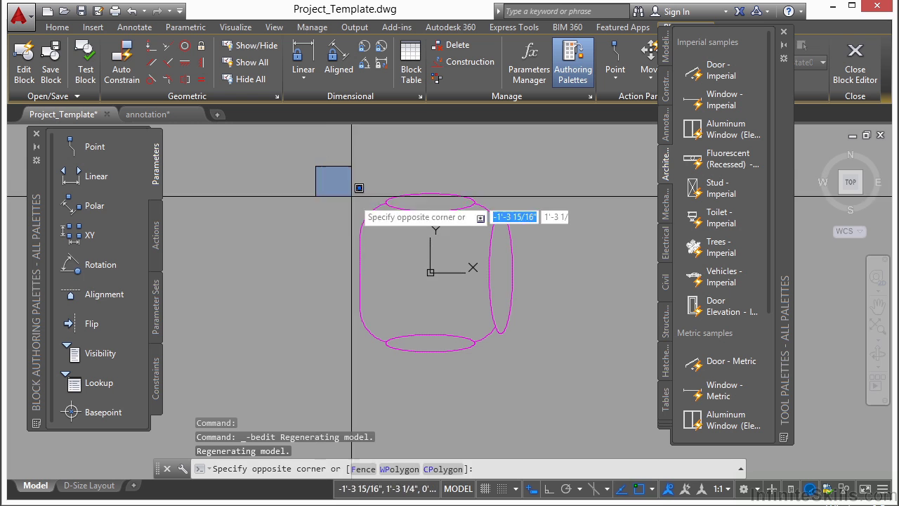
click(544, 383)
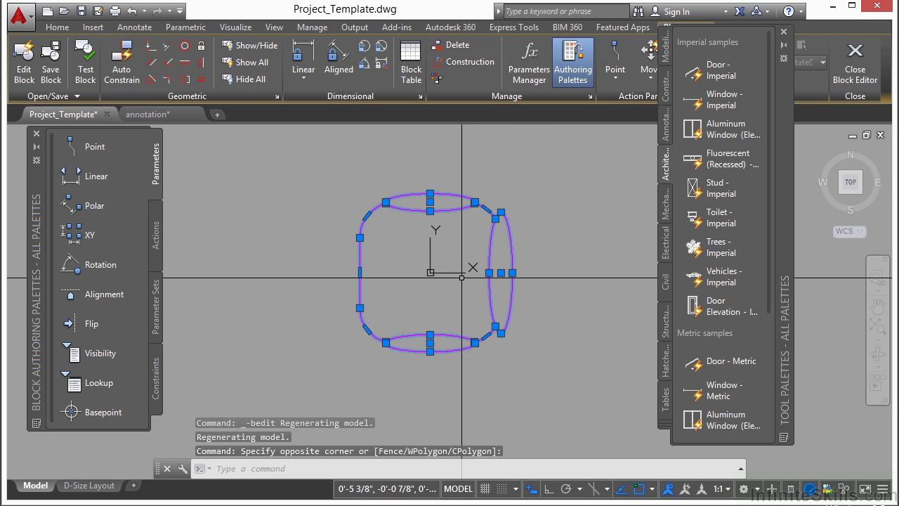
click(58, 26)
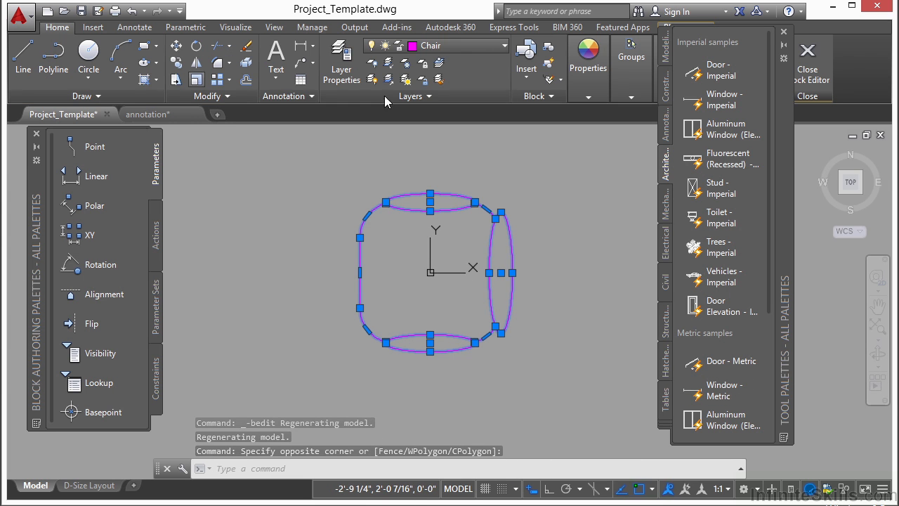
click(505, 46)
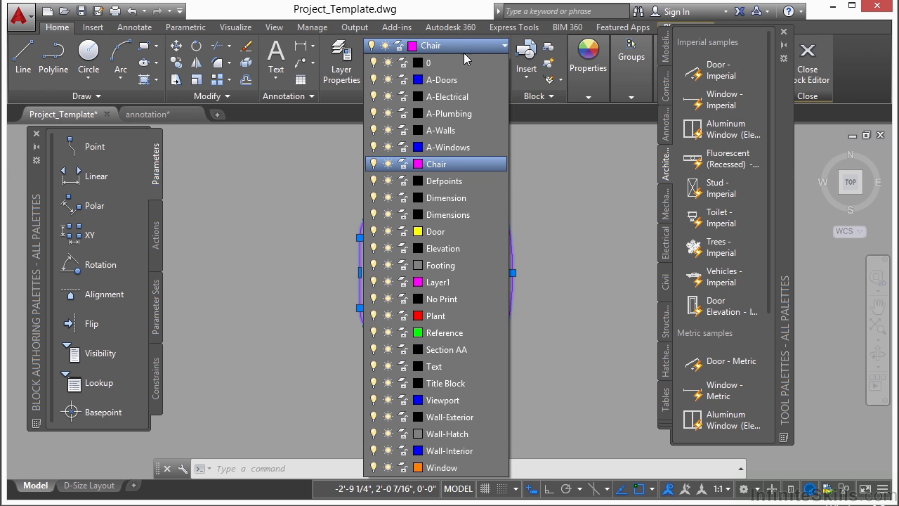
click(435, 62)
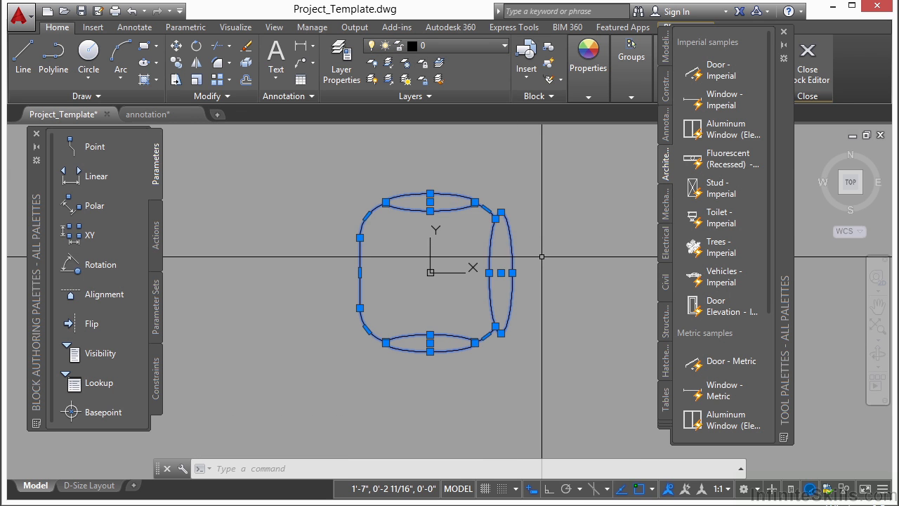
key(Escape)
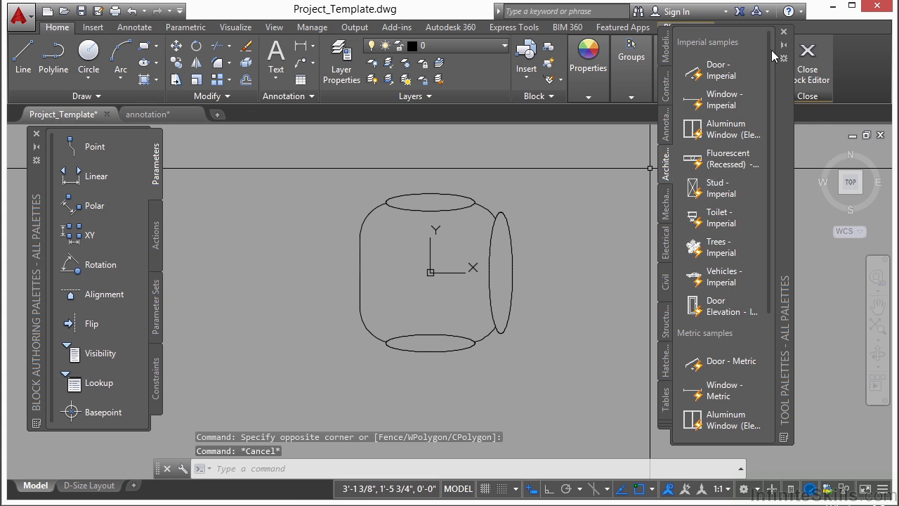
Close the Block Editor and save the changes to the Chair block
click(807, 62)
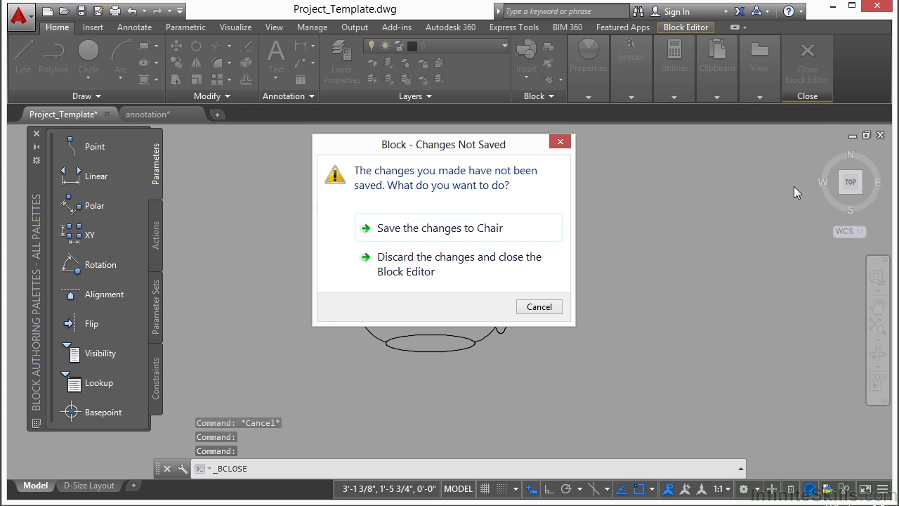
click(466, 233)
scroll(358, 300, down, 2)
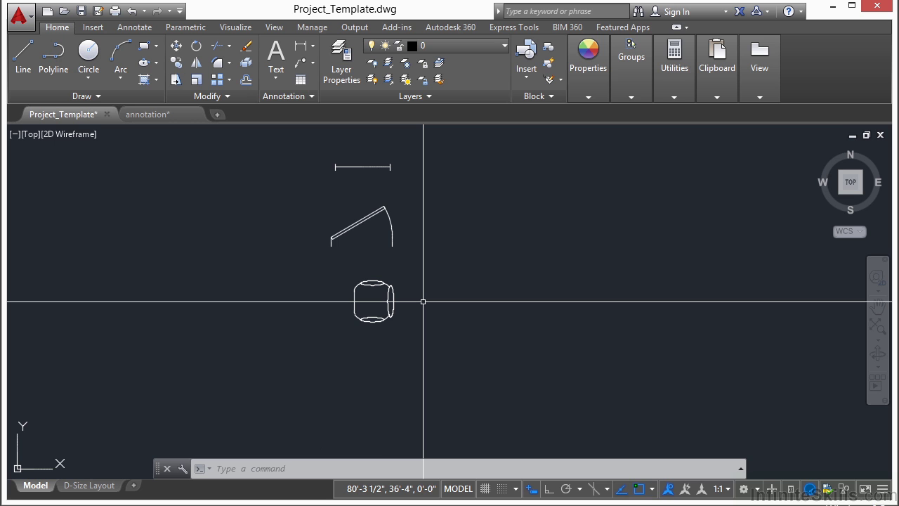
scroll(423, 302, down, 2)
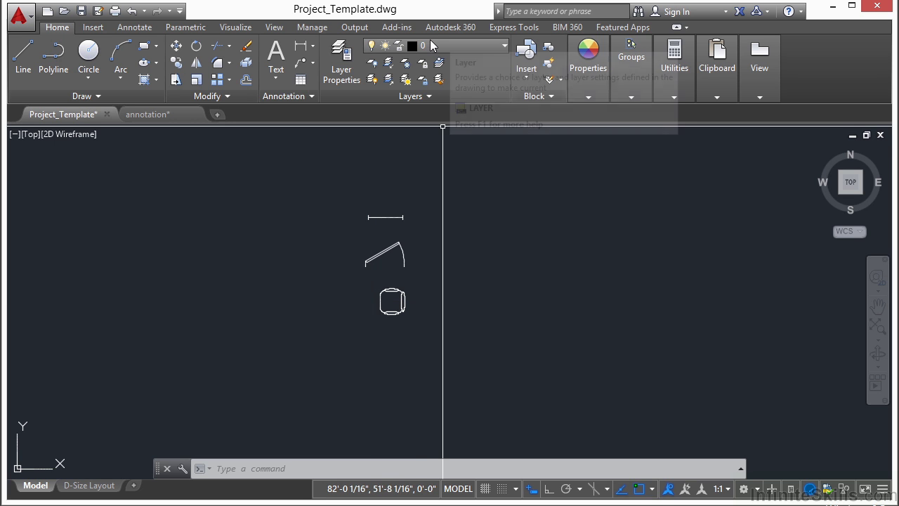
click(432, 47)
click(432, 46)
click(440, 62)
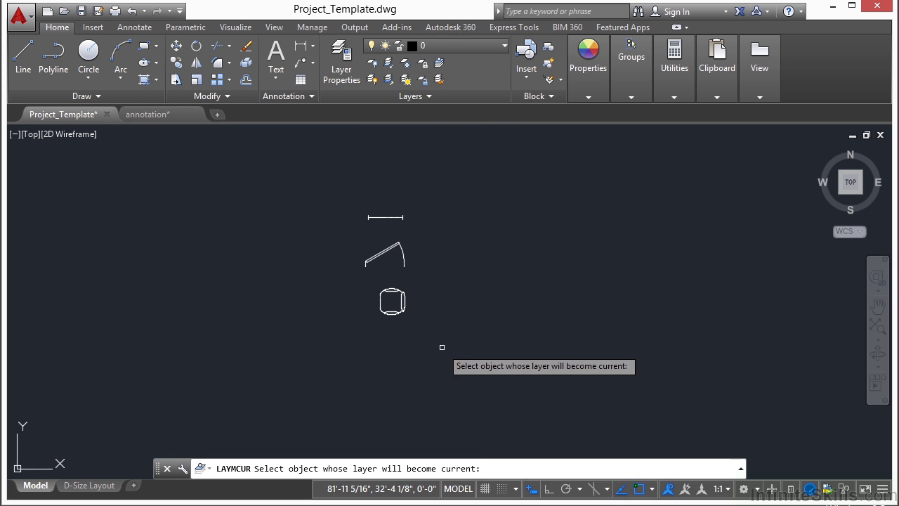
key(Escape)
Draw a circle with a 6-inch radius in the empty space to the right of the chair
middle_drag(464, 315, 381, 267)
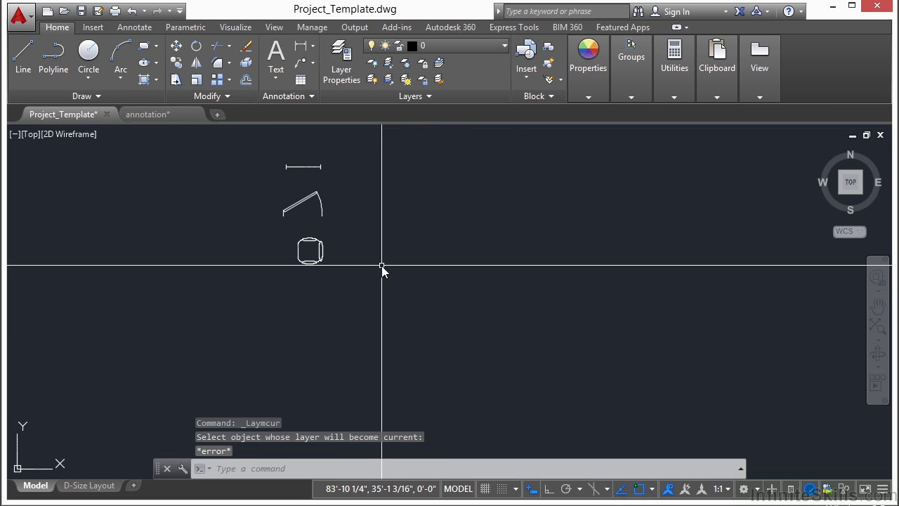
text(c)
key(Return)
middle_drag(410, 238, 440, 235)
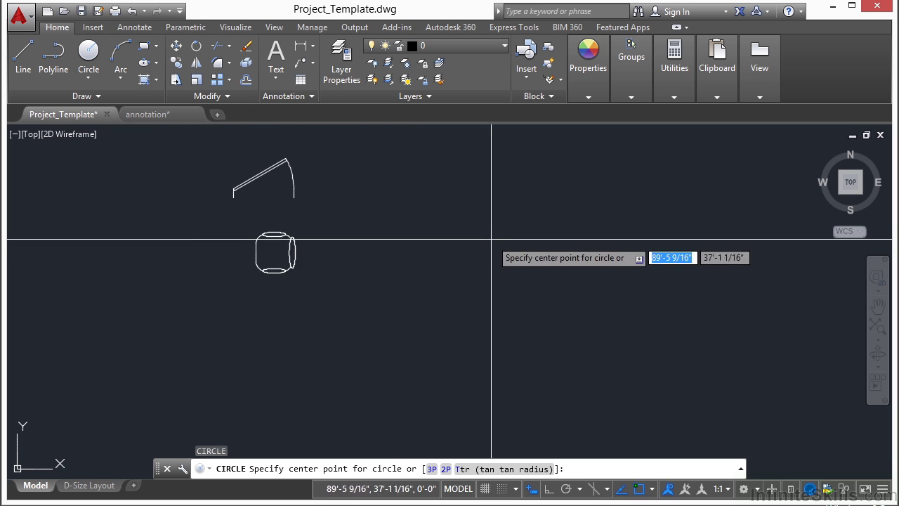
click(482, 241)
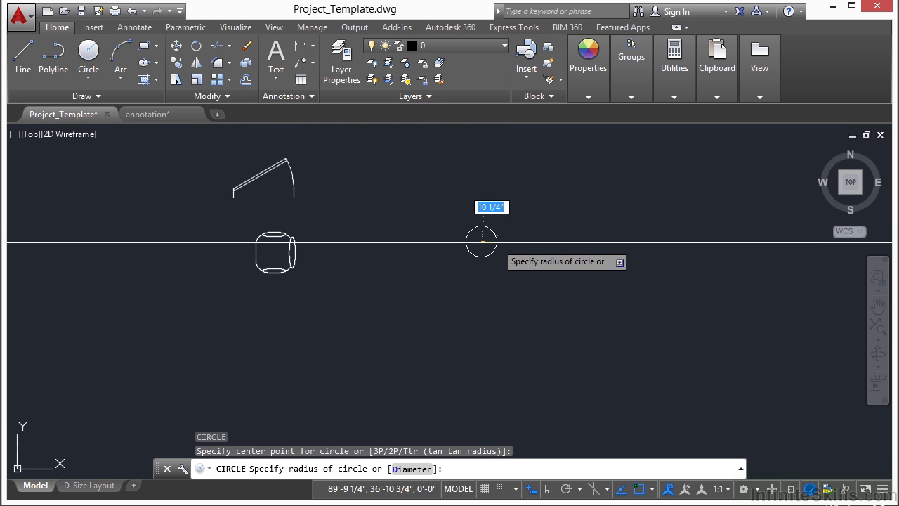
key(Return)
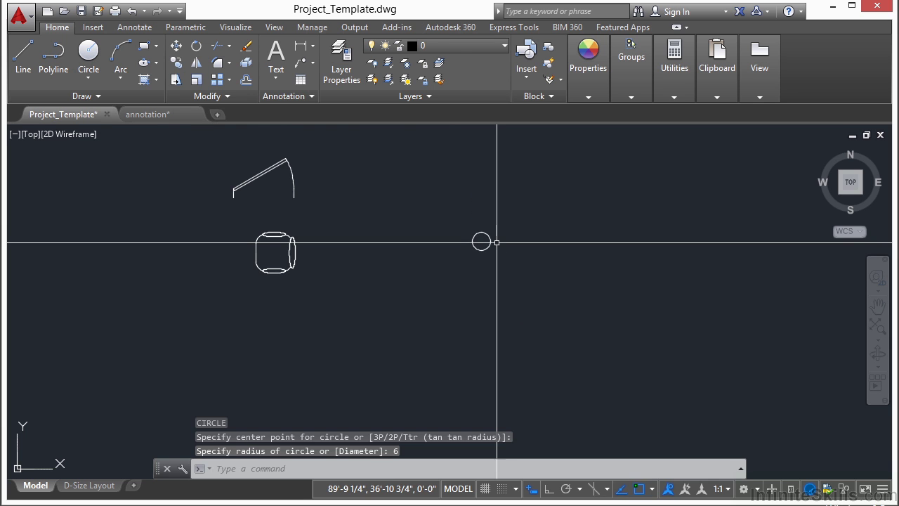
Offset the circle outward by 1 inch
key(Return)
text(1)
key(Return)
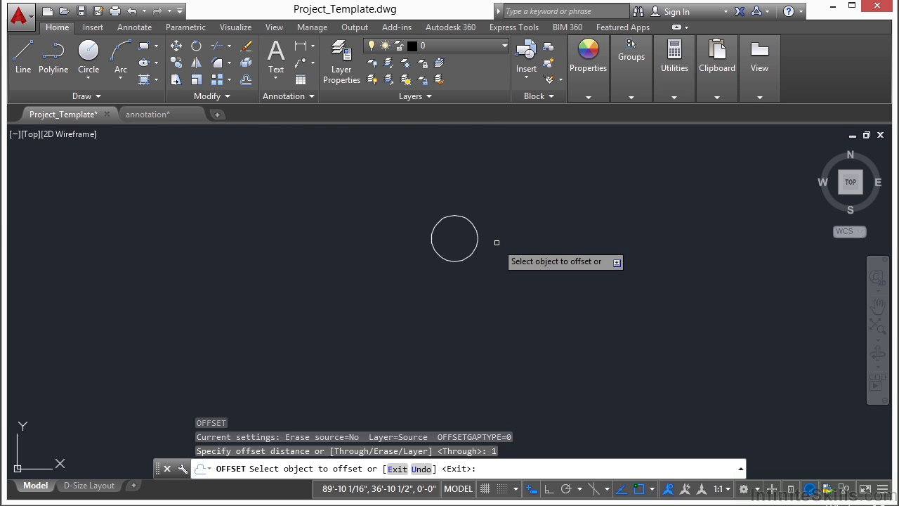
click(478, 240)
click(489, 200)
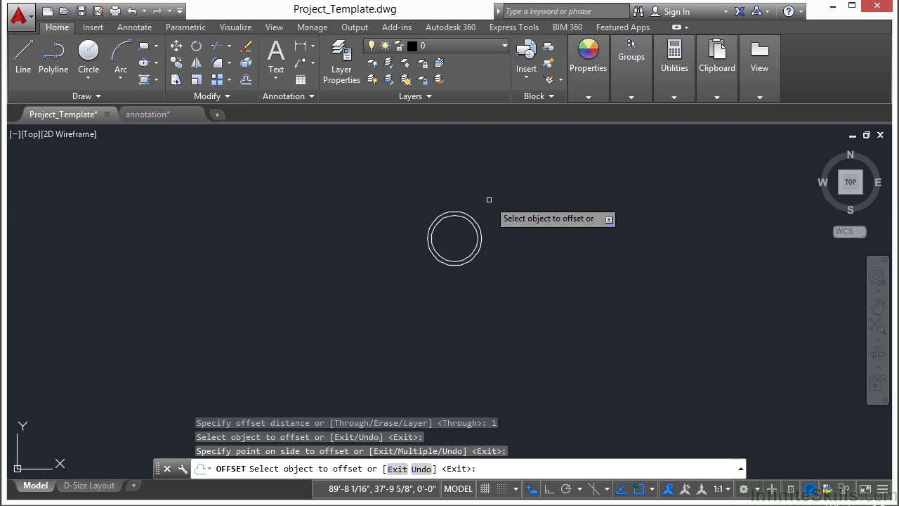
key(Return)
Start a polyline at the circles' center and draw its first segment 12 inches straight up with Ortho on
text(pl)
key(Return)
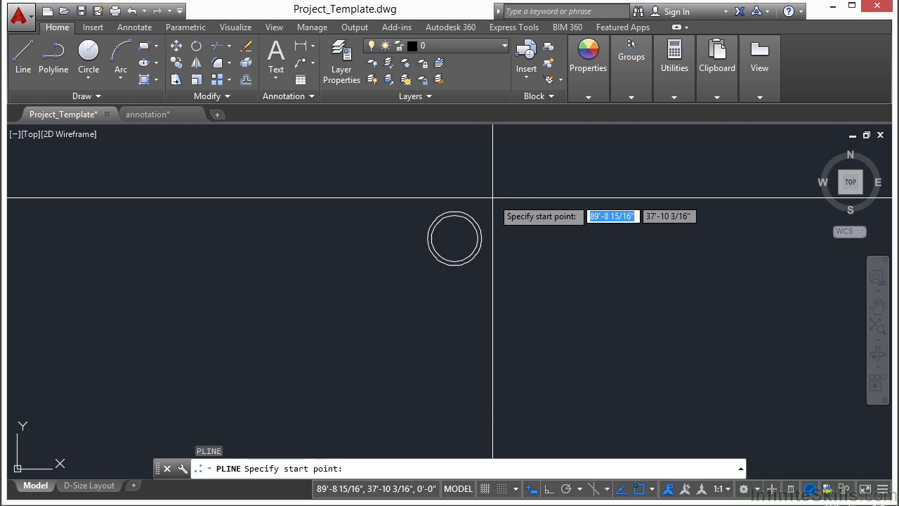
text(CEN)
key(Return)
click(454, 239)
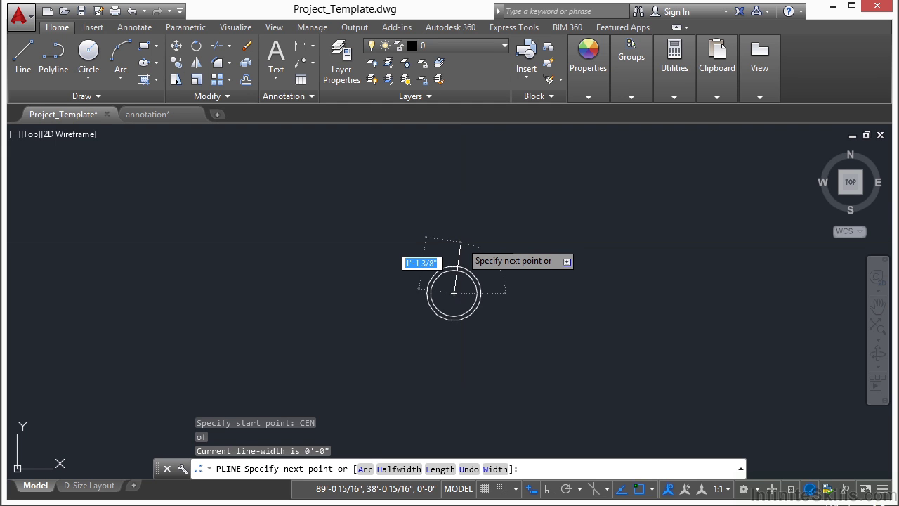
key(F8)
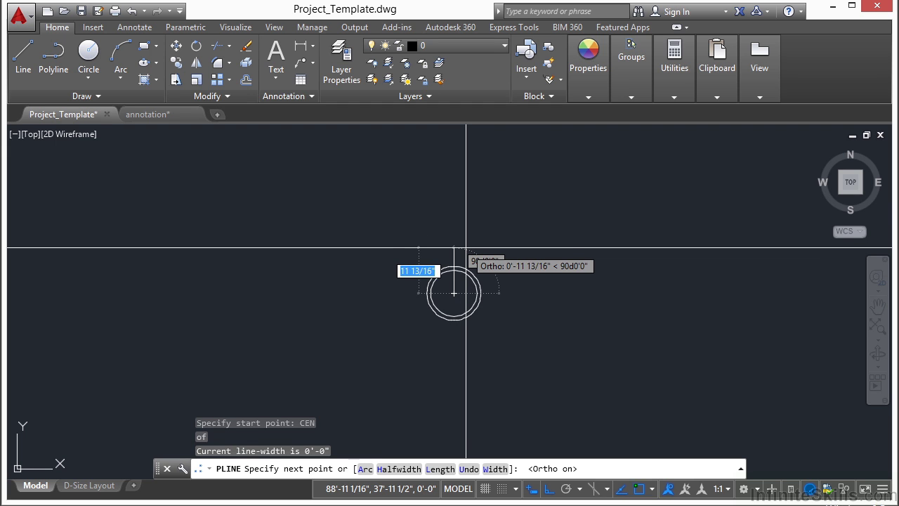
key(Return)
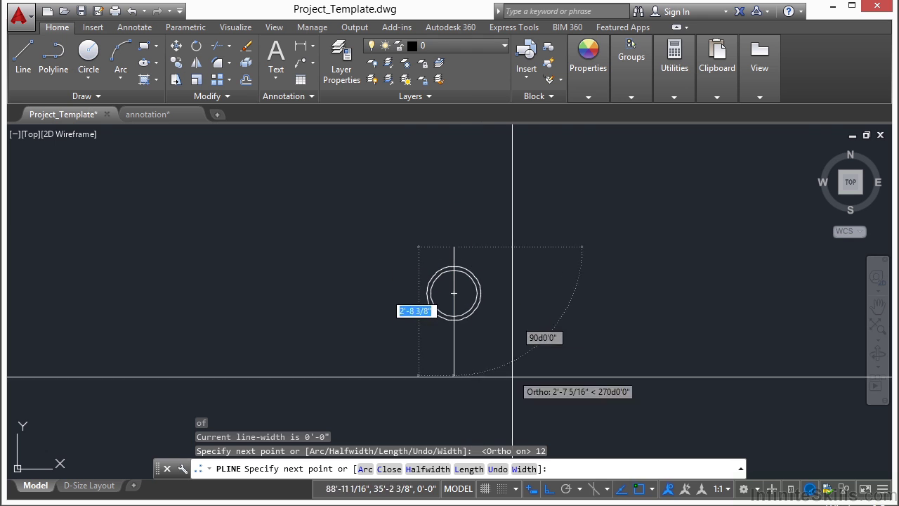
Turn Ortho off and continue the polyline upward as a freehand zigzag of five slanted segments, then end it
click(547, 490)
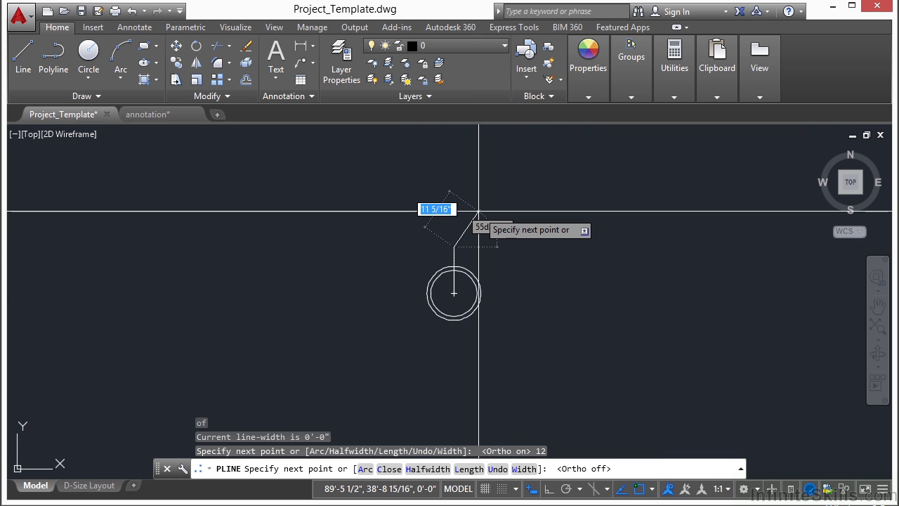
middle_drag(478, 211, 461, 244)
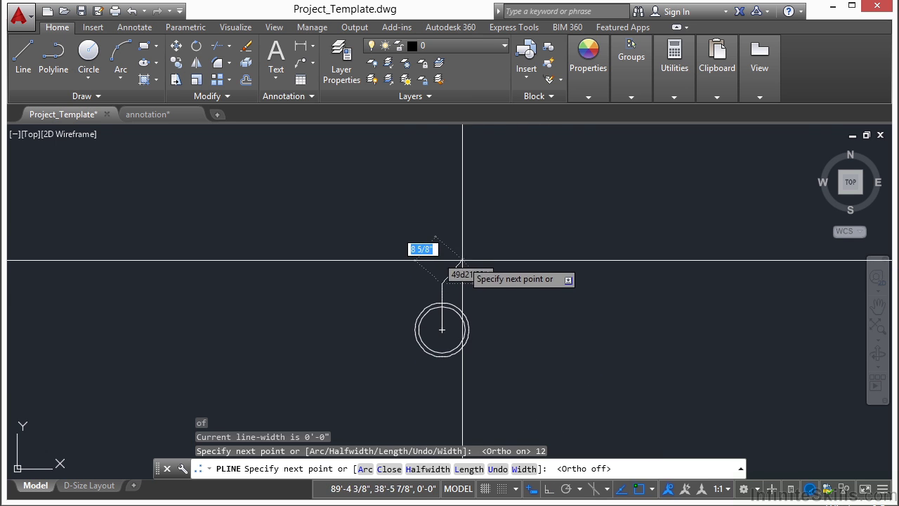
click(470, 258)
click(418, 234)
click(460, 201)
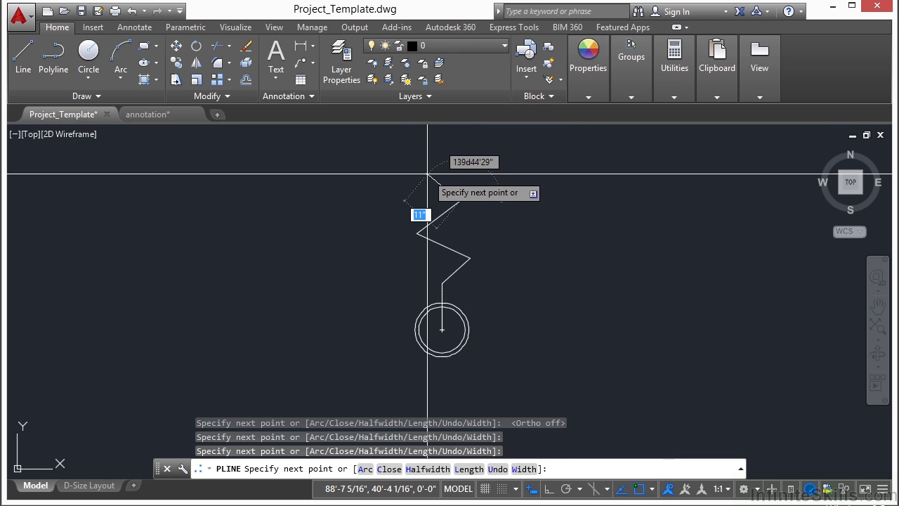
click(428, 167)
click(445, 152)
key(Return)
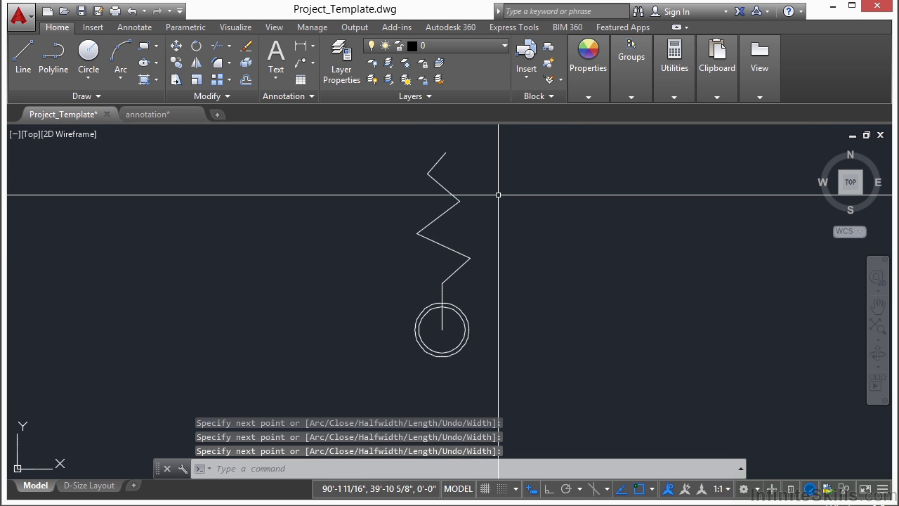
Offset the zigzag polyline by 0.5 inch to both sides
text(o)
key(Return)
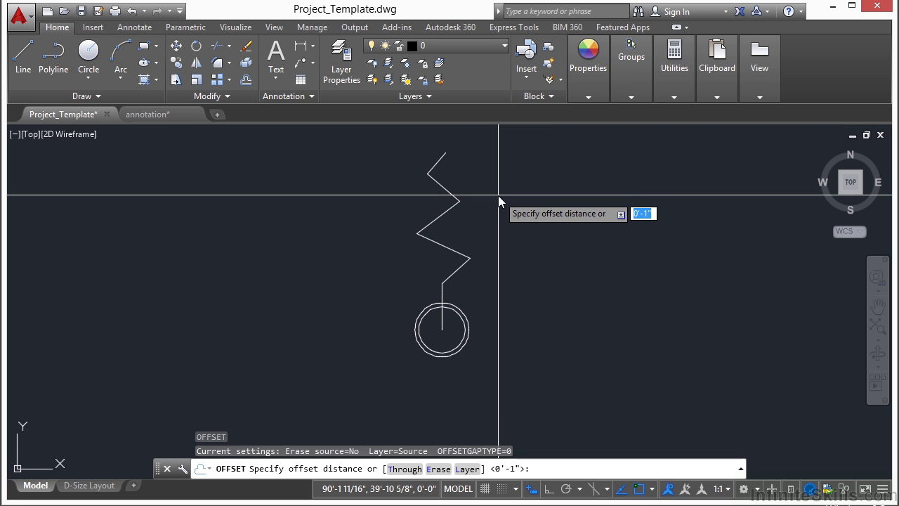
key(Return)
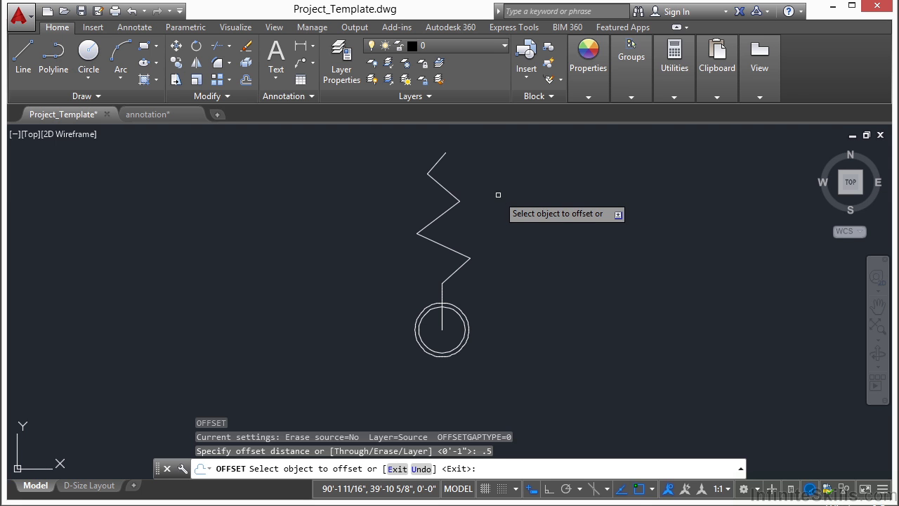
scroll(448, 184, up, 4)
click(442, 194)
click(449, 205)
click(422, 186)
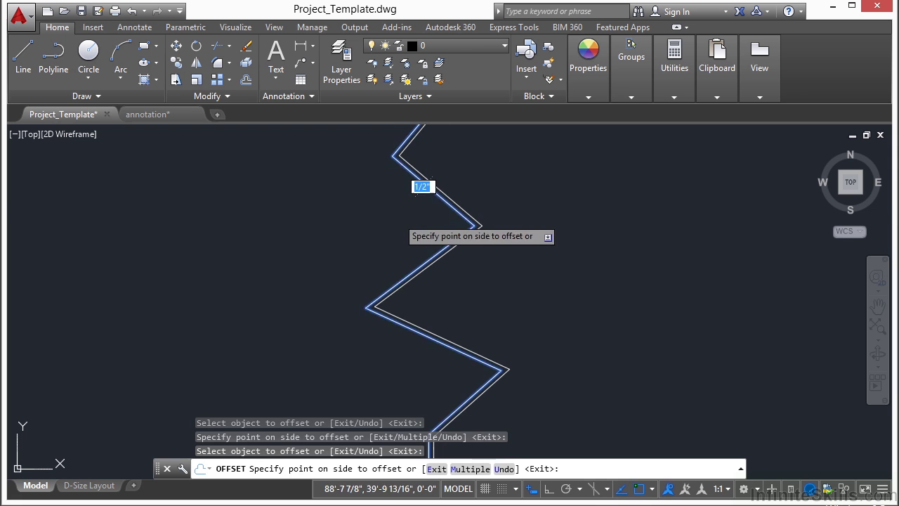
click(412, 211)
key(Return)
Erase the original center zigzag polyline, keeping the two offset copies
scroll(460, 201, up, 2)
click(442, 208)
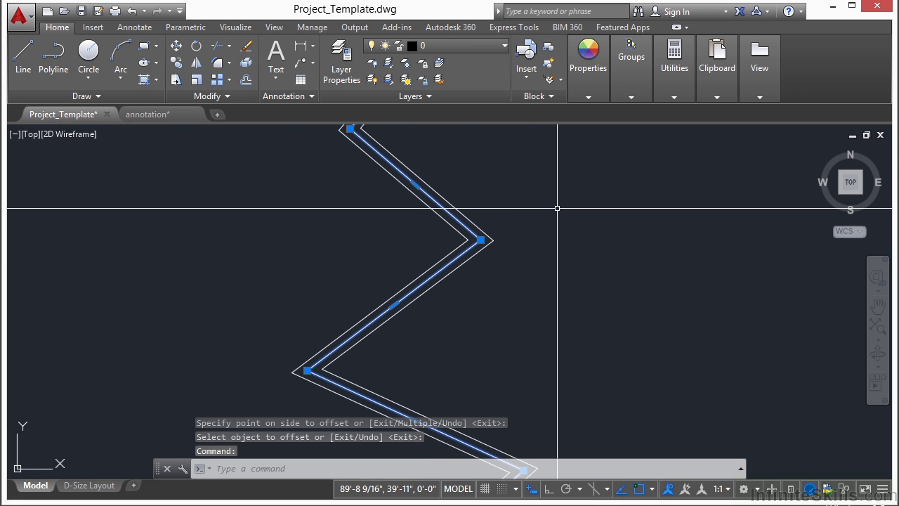
right_click(557, 208)
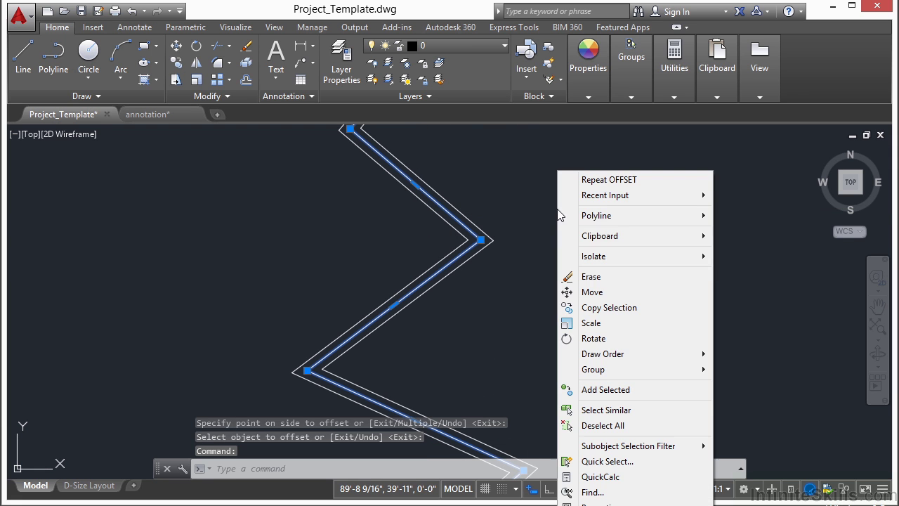
click(584, 277)
Start a polyline at a Nearest point on the stem's right edge above the circles and draw two slanted segments up and to the right
scroll(366, 222, down, 5)
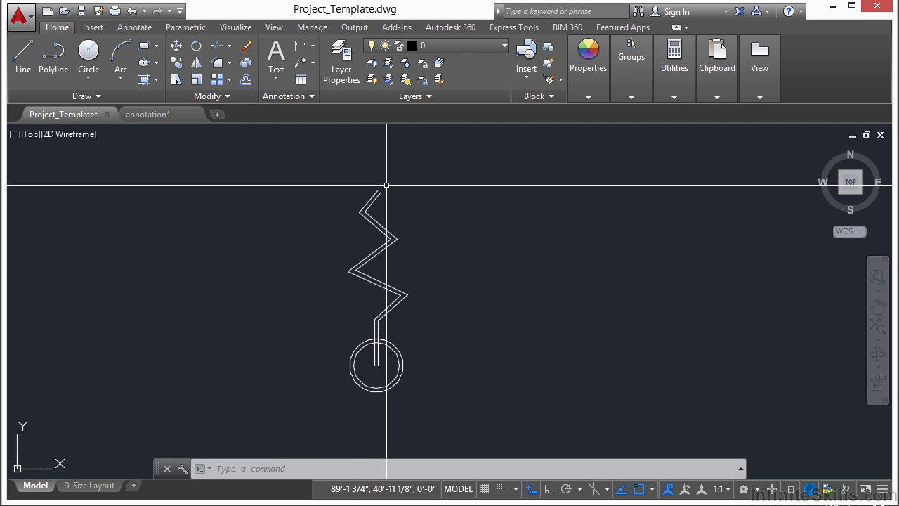
text(pl)
key(Return)
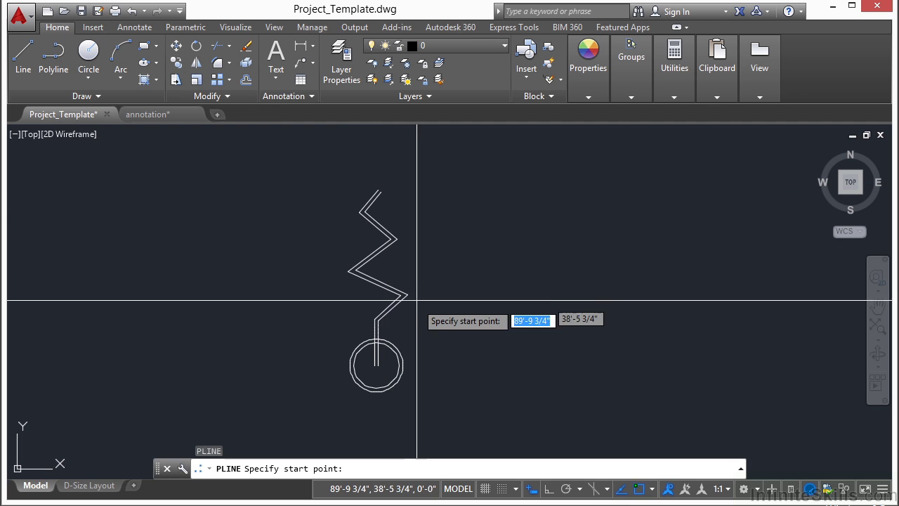
scroll(411, 336, up, 3)
text(nea)
key(Return)
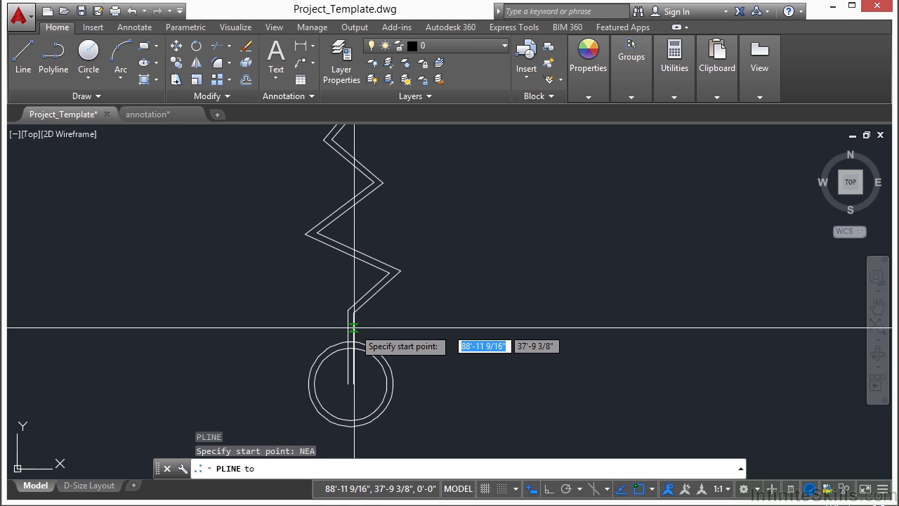
click(353, 328)
click(411, 314)
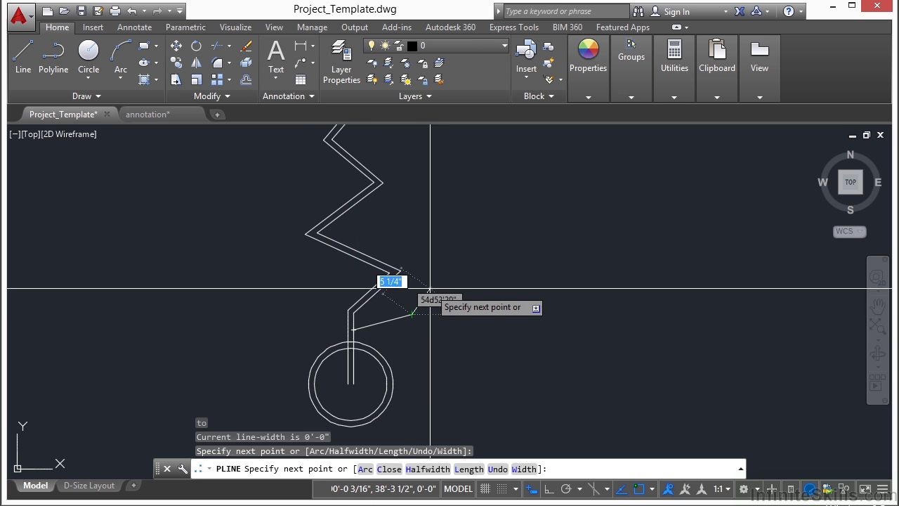
click(427, 293)
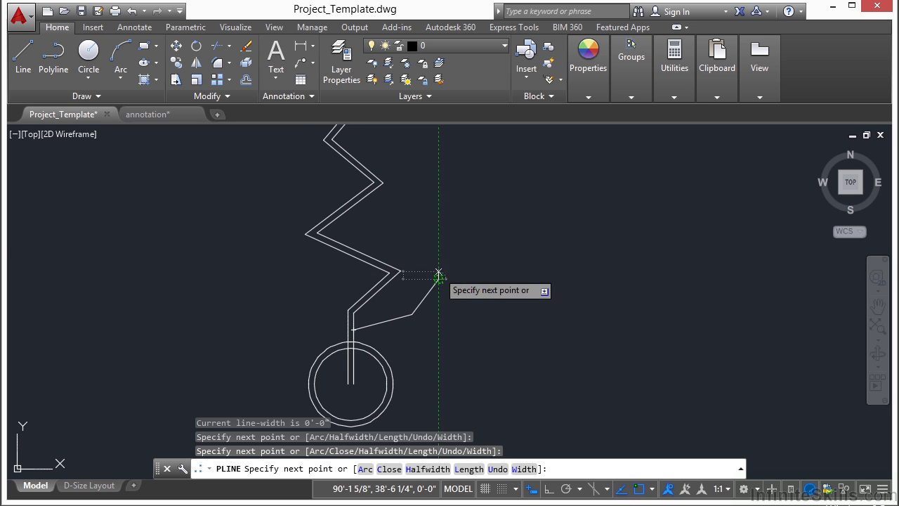
Switch the polyline to arc segments and continue the leaf outline upward to slightly above the zigzag's tip, then end it
text(A)
key(Return)
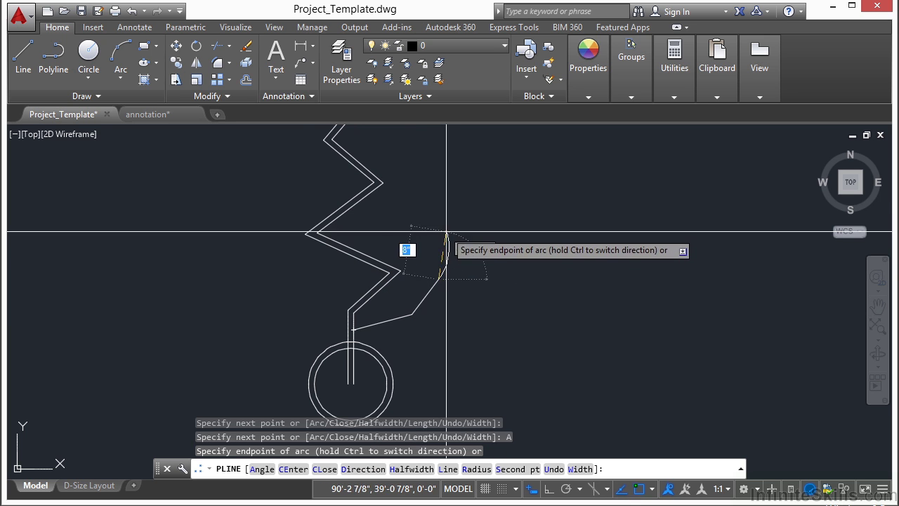
click(439, 195)
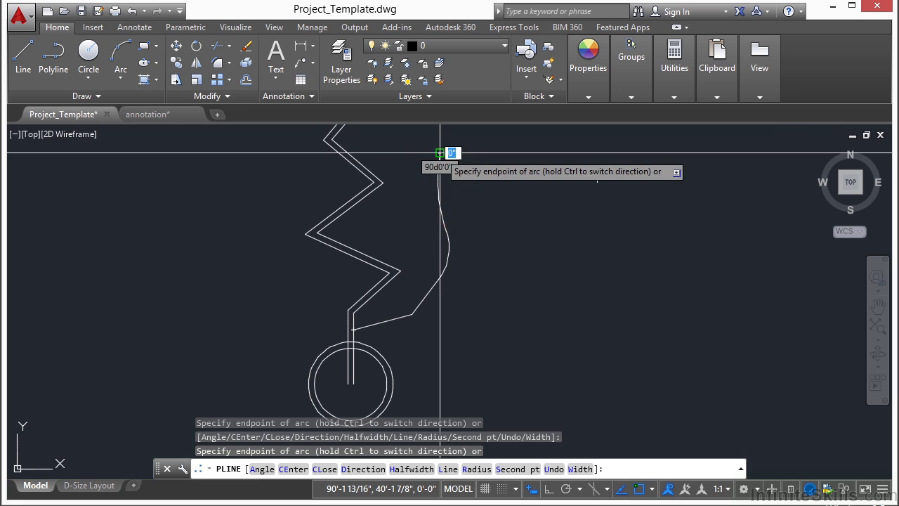
middle_drag(439, 153, 442, 283)
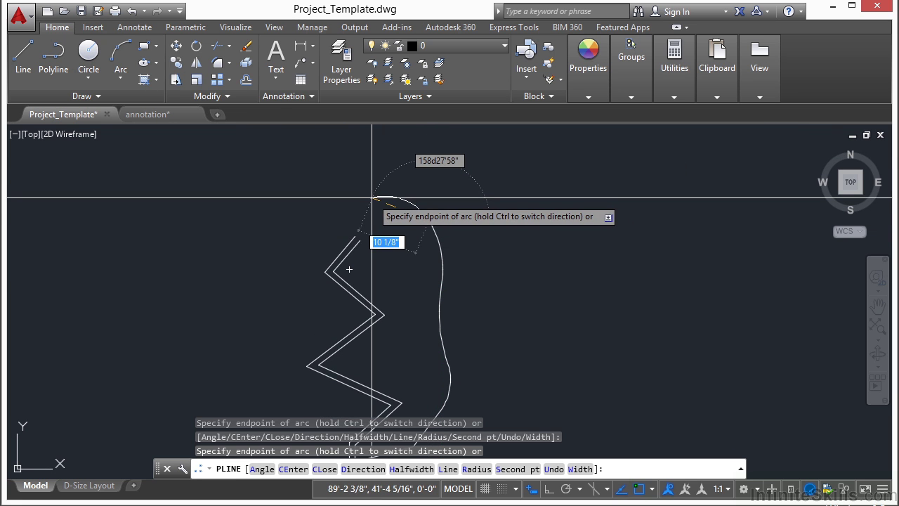
key(Return)
Mirror the leaf outline about a vertical line through the circles' center with Ortho on, keeping the original
scroll(432, 205, down, 2)
text(MI)
key(Return)
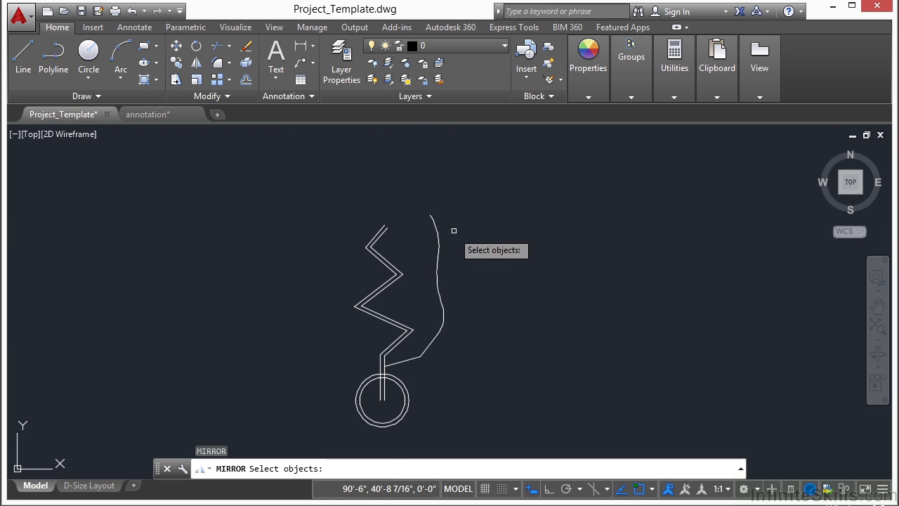
key(Return)
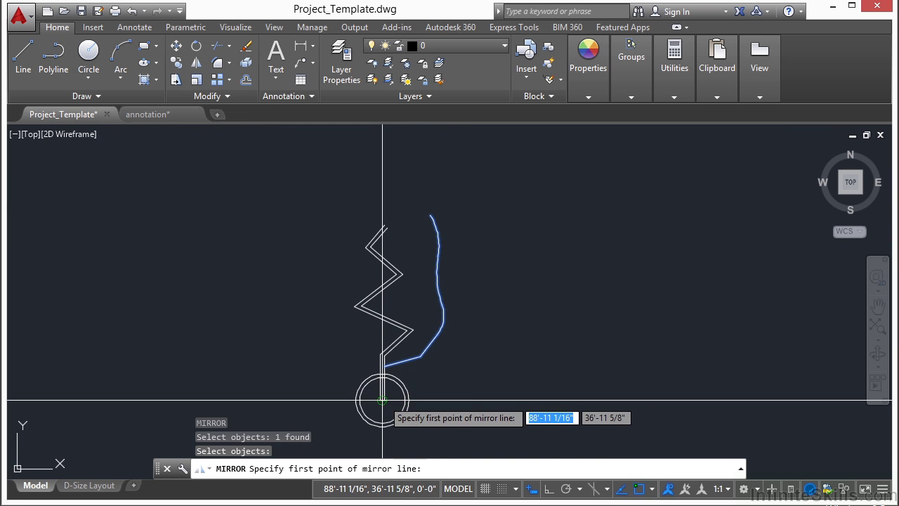
click(382, 388)
key(F8)
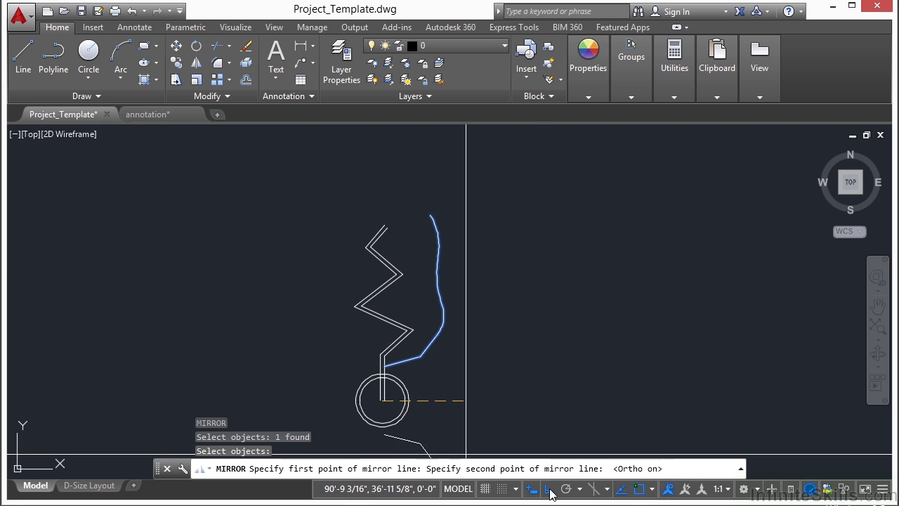
click(408, 182)
key(Return)
Turn Ortho off and close the top of the leaf with a three-point arc bulging upward between the two outline ends
text(a)
key(Return)
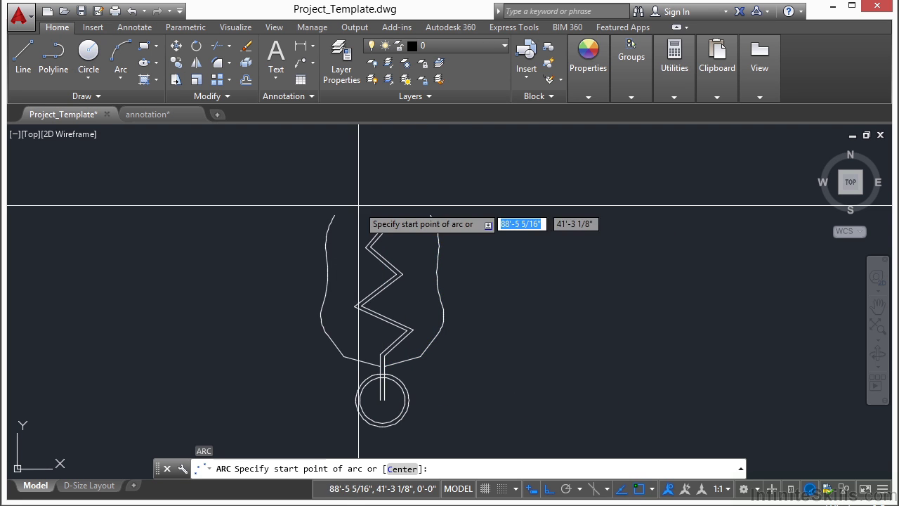
scroll(367, 204, up, 2)
click(318, 222)
click(548, 490)
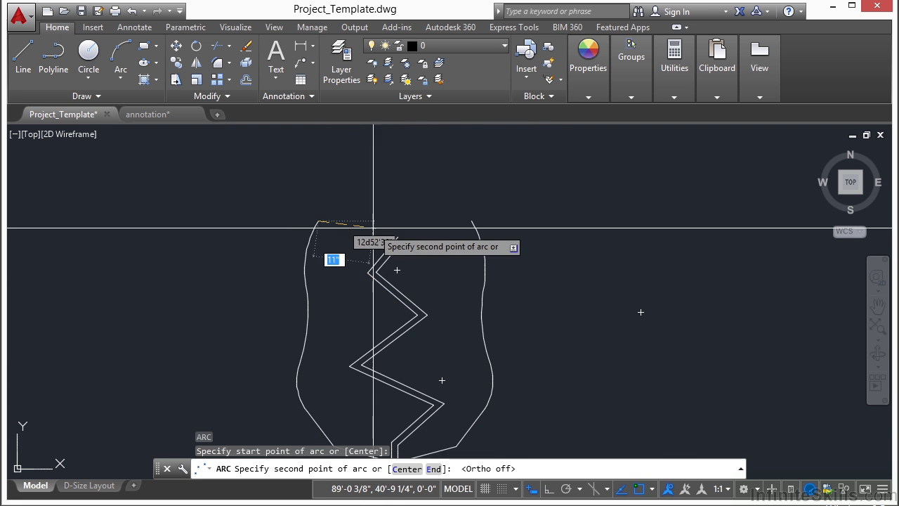
click(399, 199)
click(476, 221)
Polar-array the leaf outline and zigzag stem around the circles' center with 5 items, then finish the array
scroll(441, 256, down, 4)
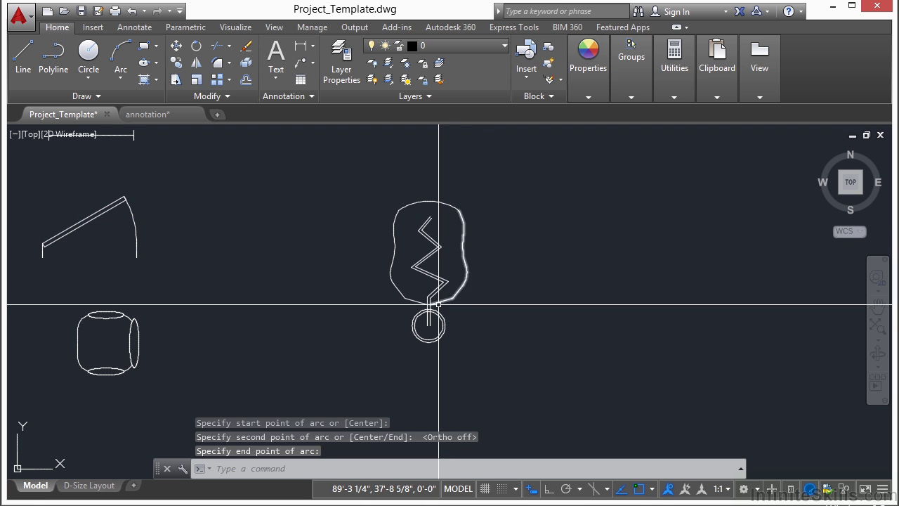
click(229, 83)
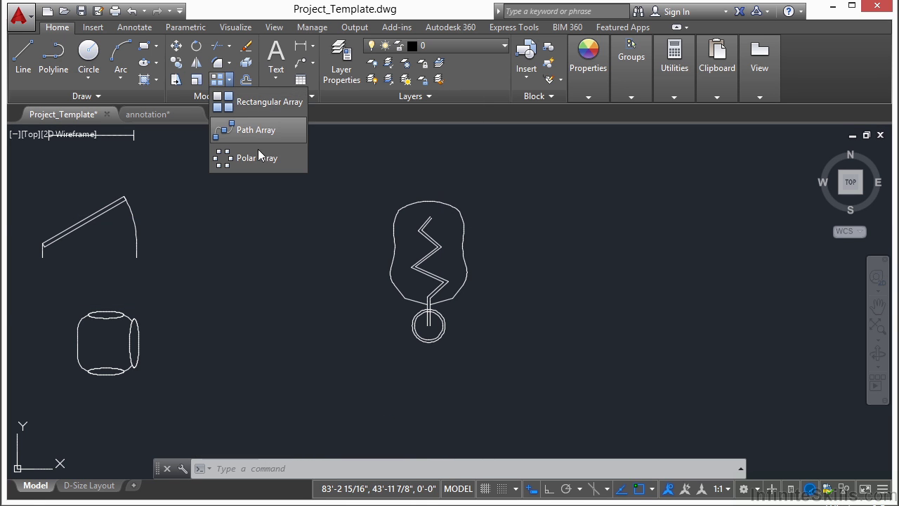
click(255, 158)
click(485, 180)
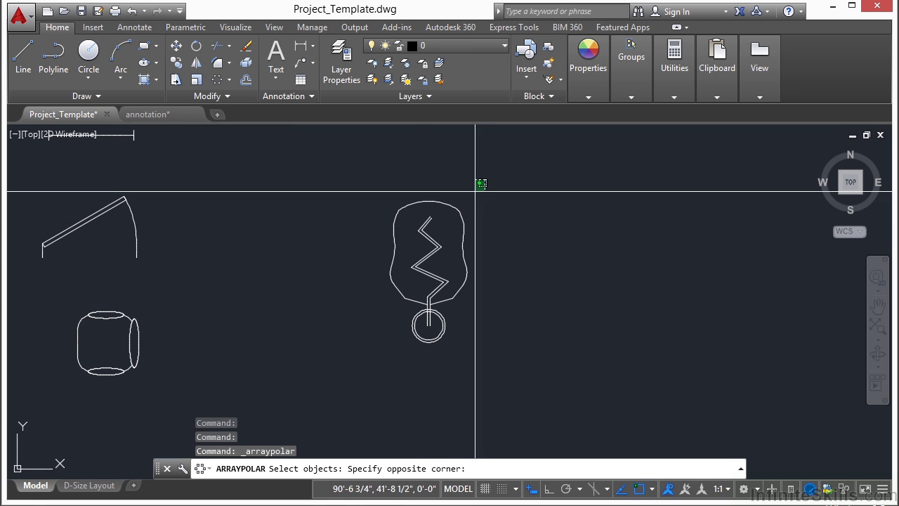
click(368, 260)
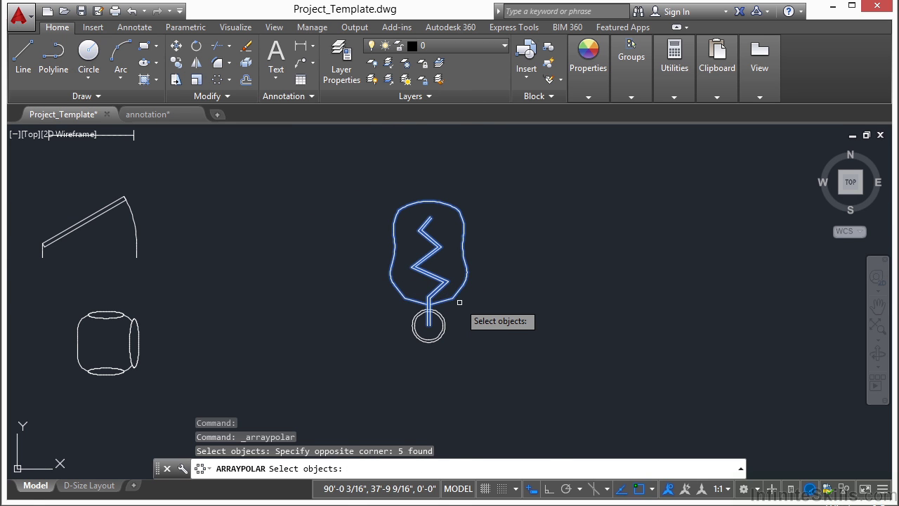
key(Return)
text(cen)
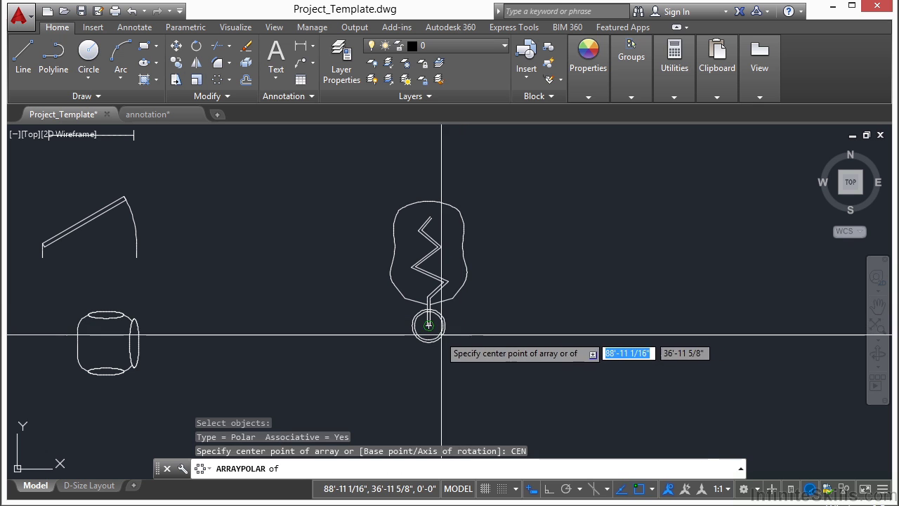
key(Return)
click(447, 333)
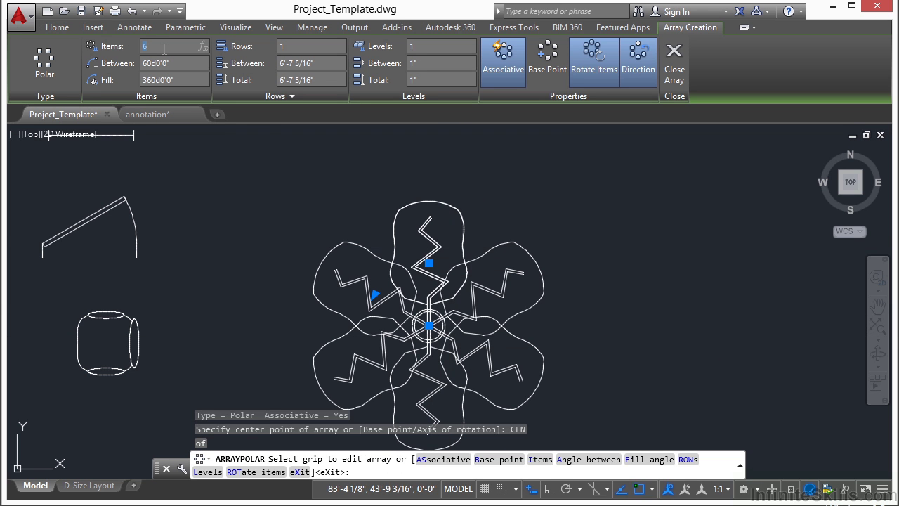
key(Return)
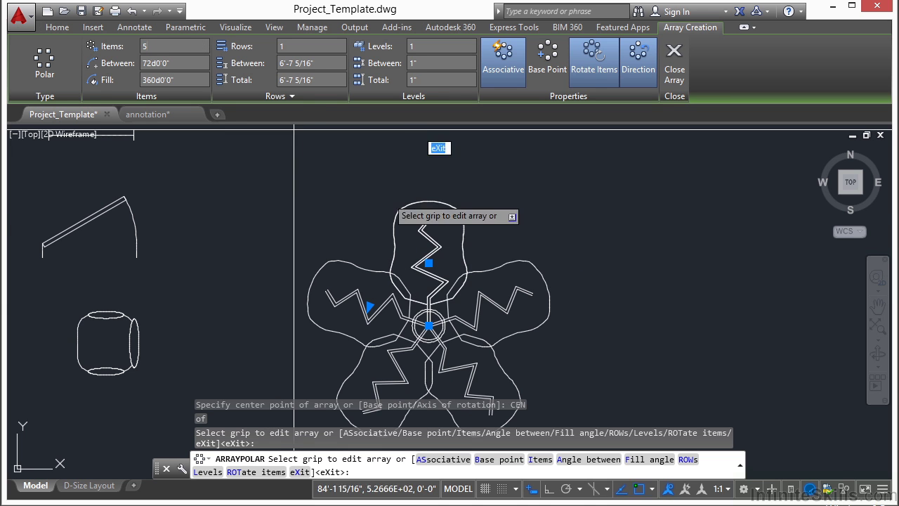
click(675, 63)
Start a block definition named plant and set its base point at the center of the circles
scroll(464, 299, down, 3)
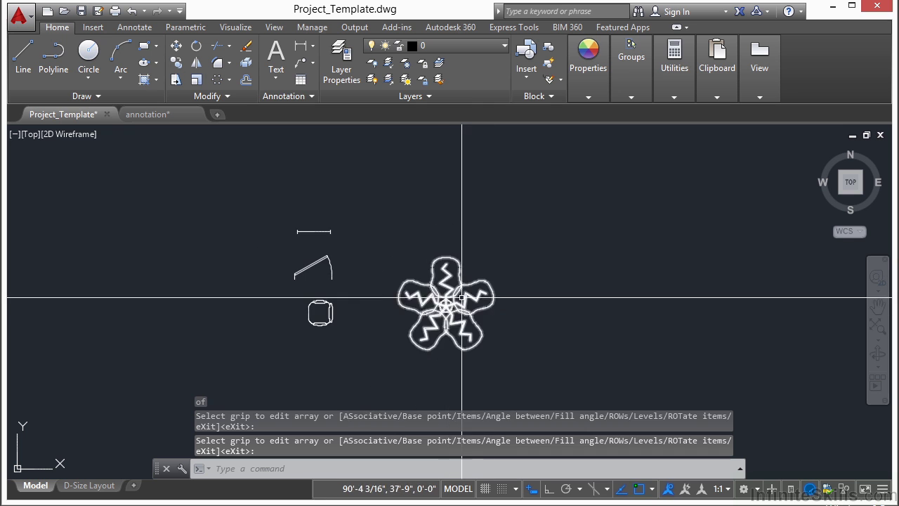
scroll(491, 324, up, 2)
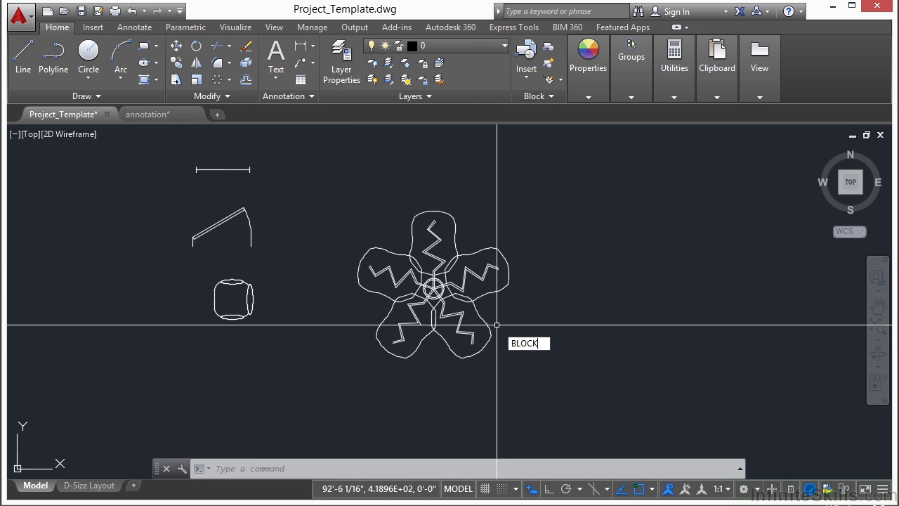
key(Return)
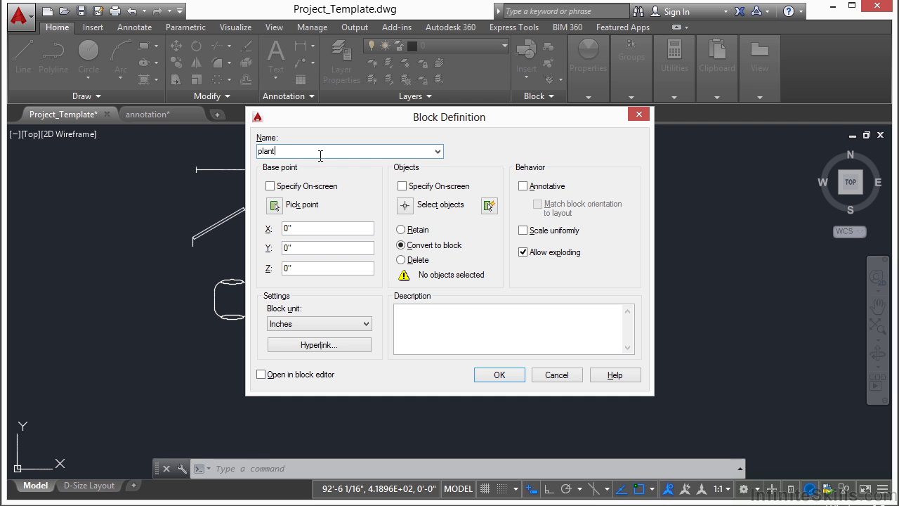
click(275, 205)
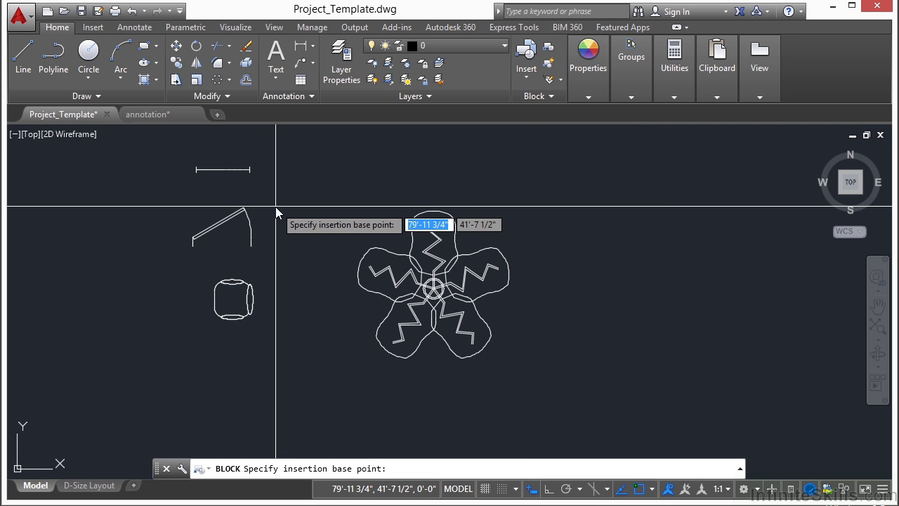
text(cen)
key(Return)
scroll(431, 281, up, 5)
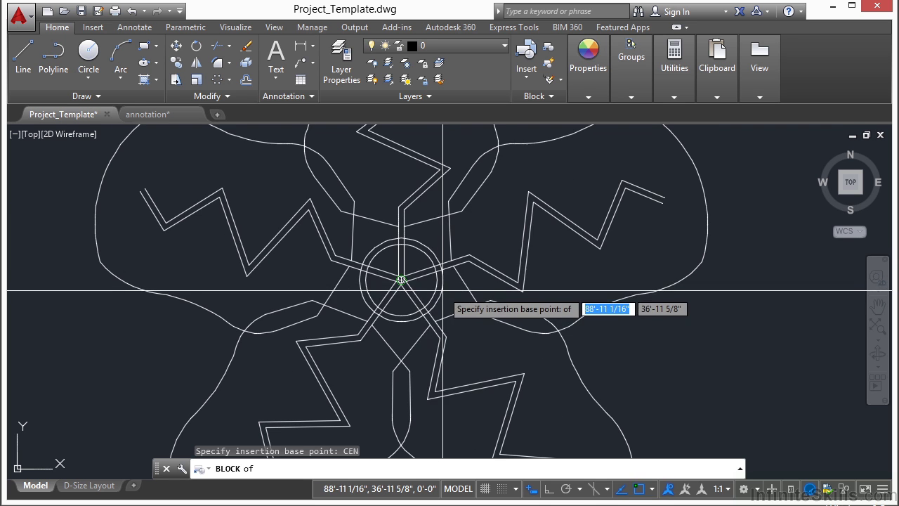
click(401, 280)
Add the leaf array and both circles to the plant block, create it, and select it to check that it is one object
click(406, 205)
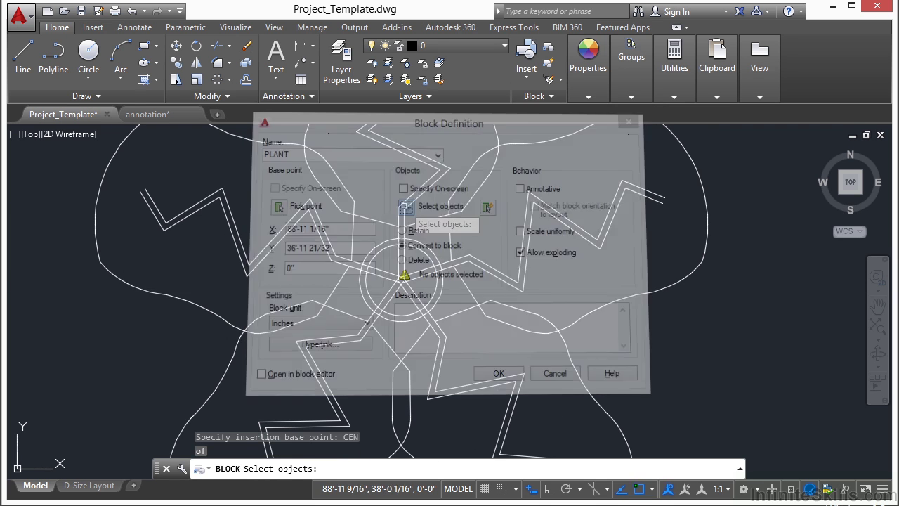
scroll(422, 239, down, 5)
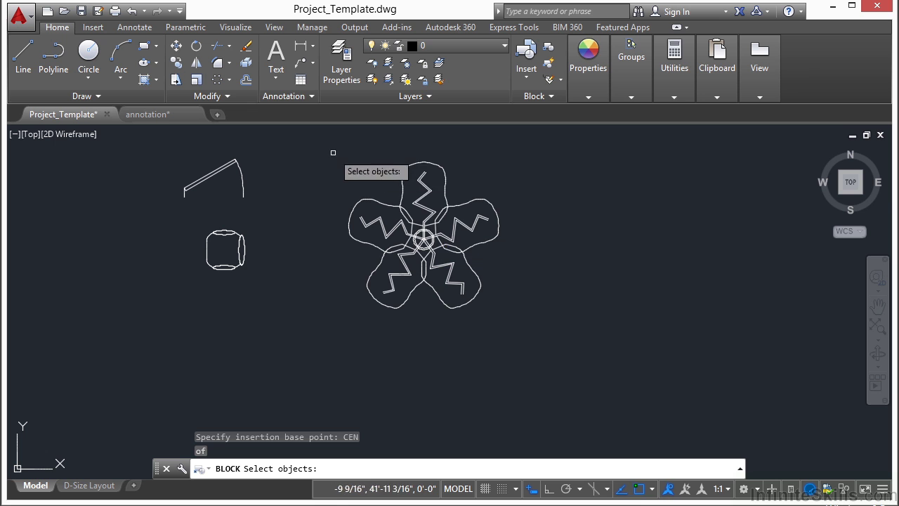
click(338, 151)
click(512, 312)
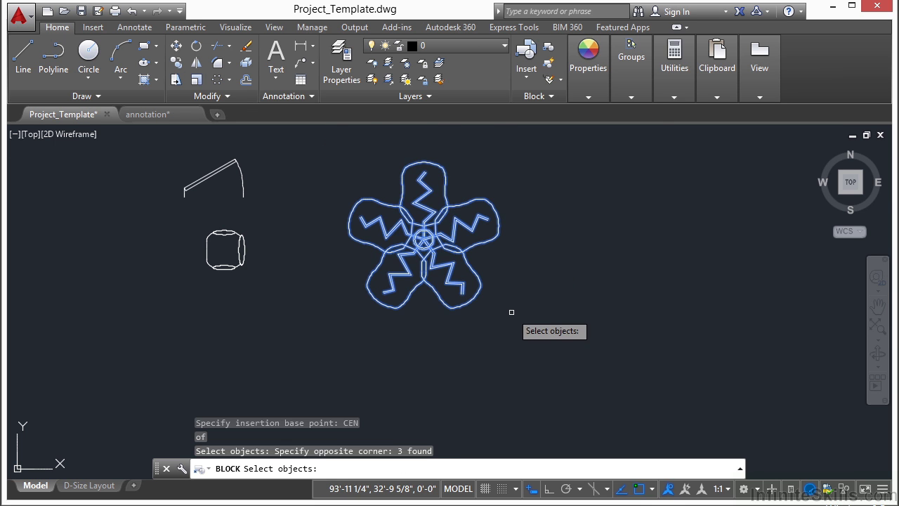
key(Return)
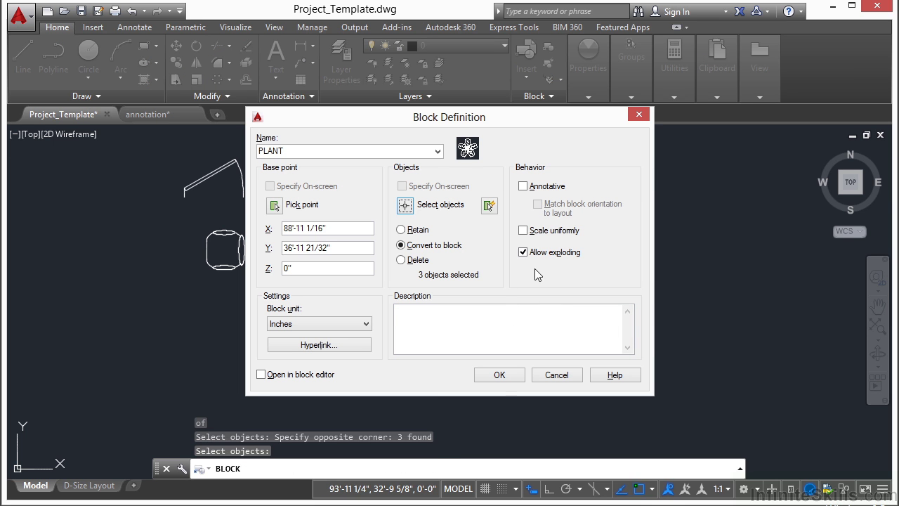
click(500, 376)
click(462, 247)
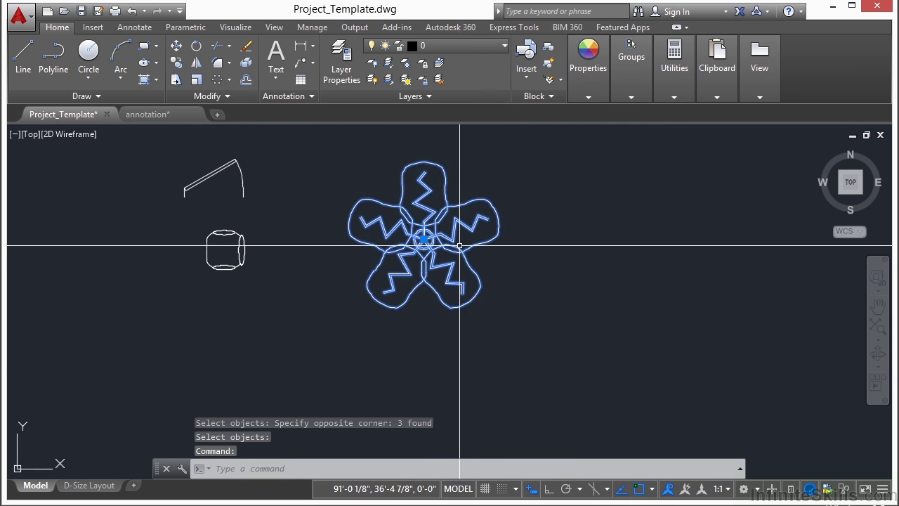
Open the selected plant block in the Block Editor
scroll(421, 243, up, 6)
right_click(409, 244)
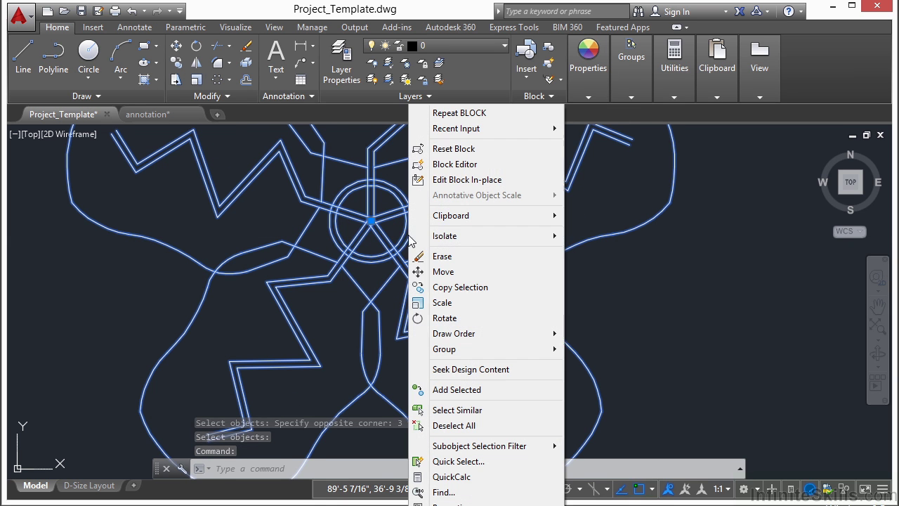
click(462, 163)
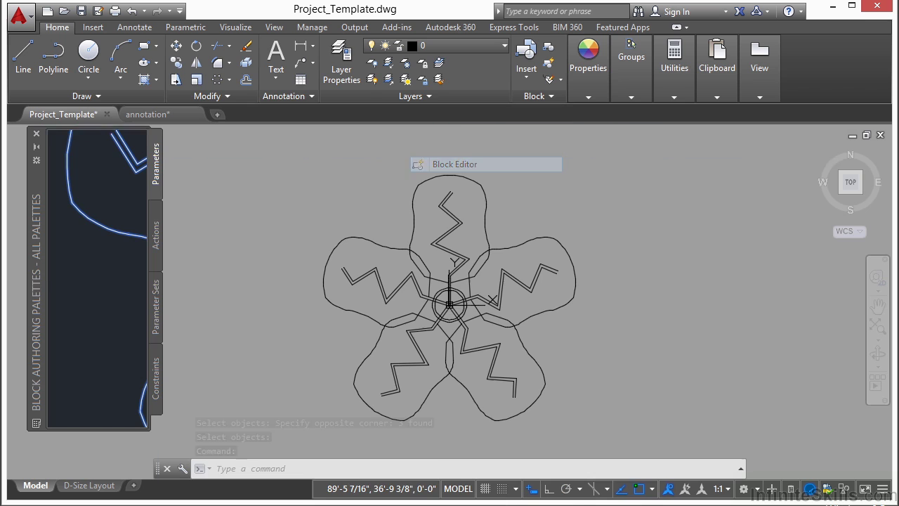
Try to trim the arrayed stem lines inside the outer circle, using that circle as the cutting edge
text(TR)
key(Return)
scroll(455, 306, up, 6)
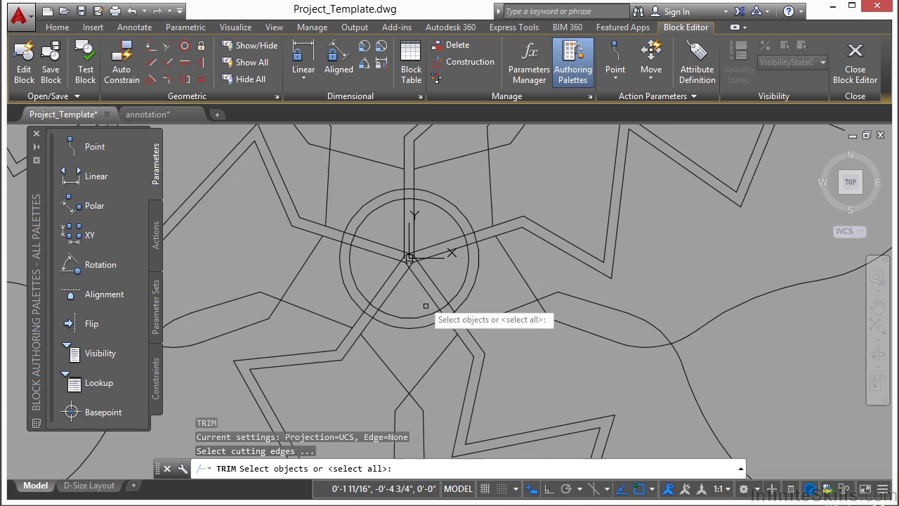
click(462, 293)
key(Return)
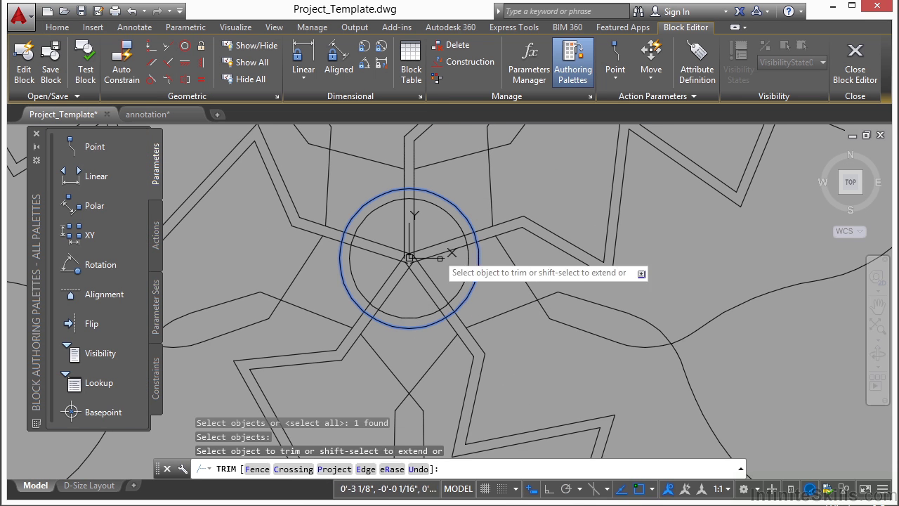
click(432, 232)
click(385, 285)
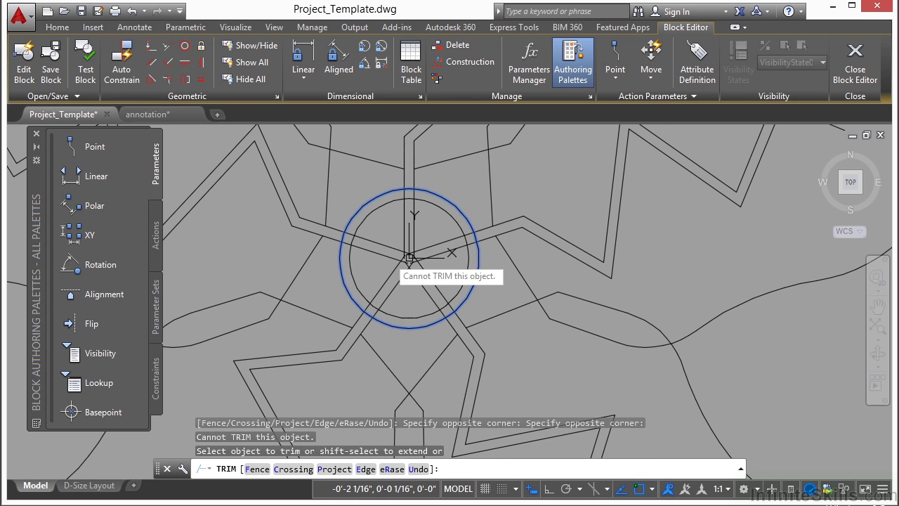
key(Return)
key(Return)
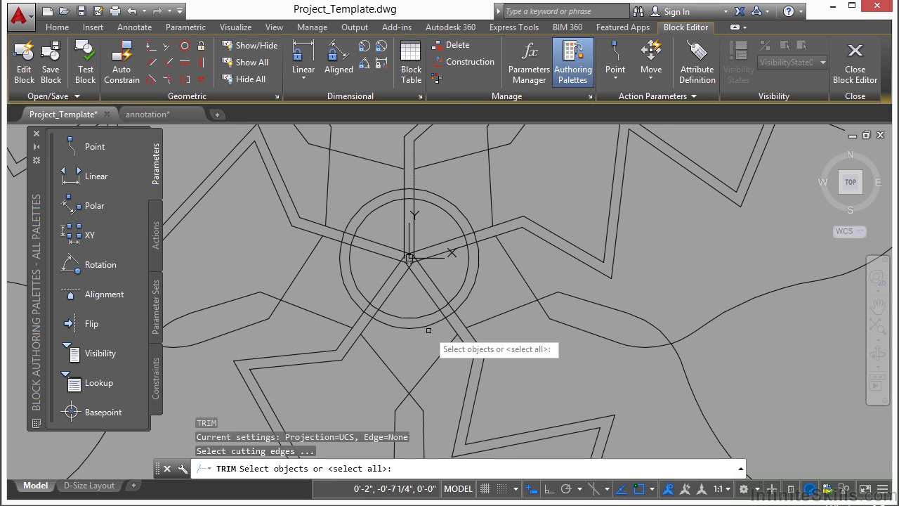
key(Escape)
Explode the polar array of leaves and stems into separate objects
text(x)
key(Return)
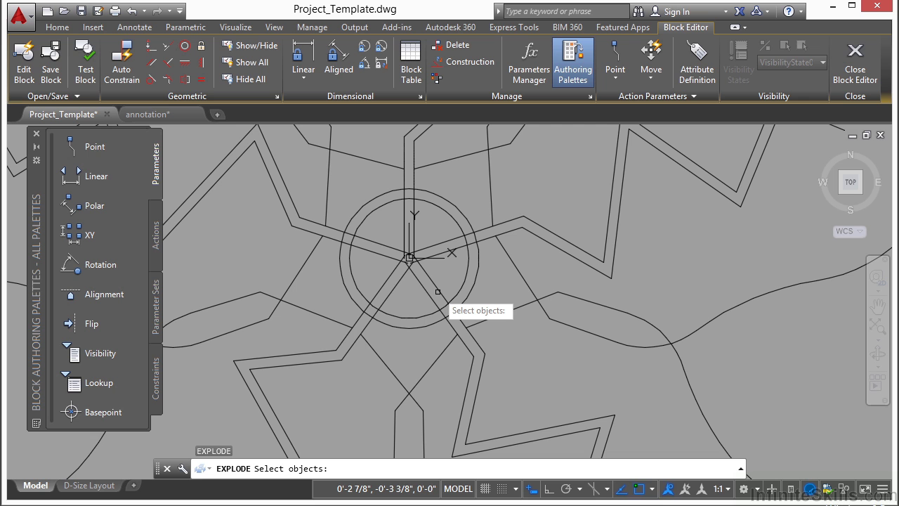
click(438, 291)
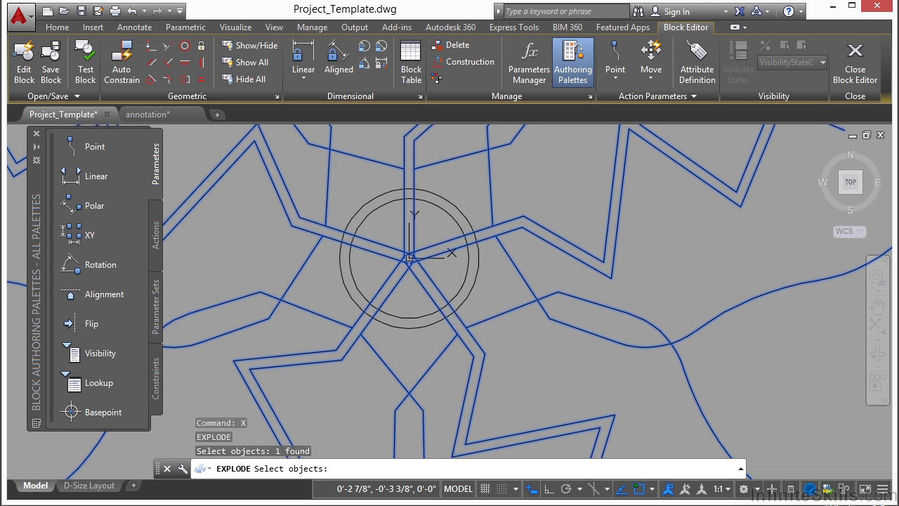
key(Return)
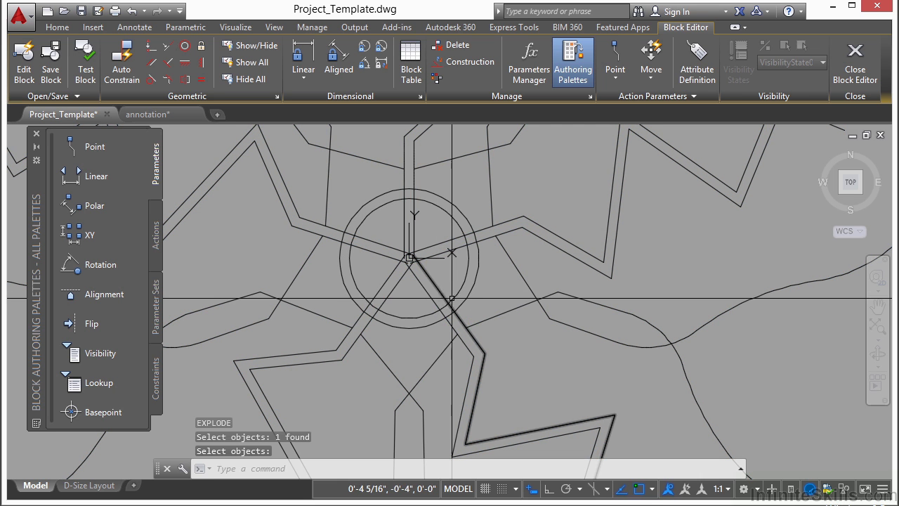
Trim away all stem lines inside the central circles, using the outer circle as the cutting edge
text(TR)
key(Return)
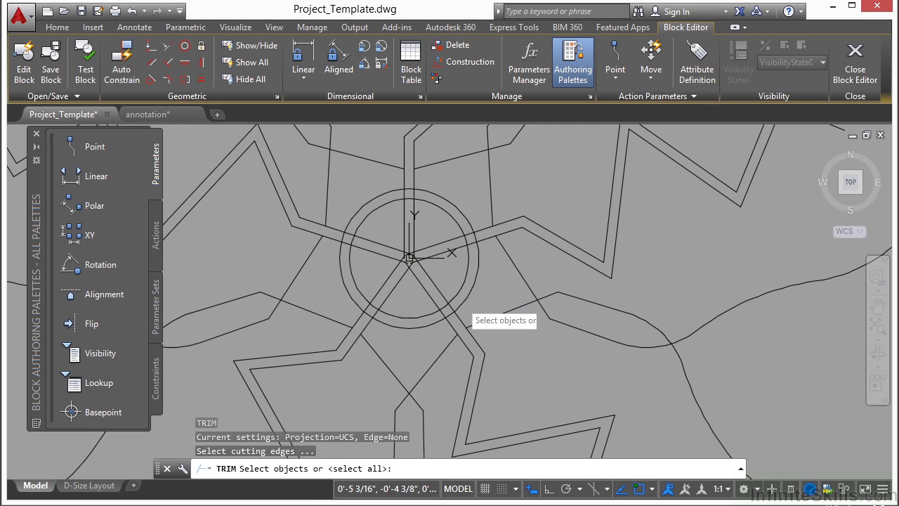
click(460, 301)
key(Return)
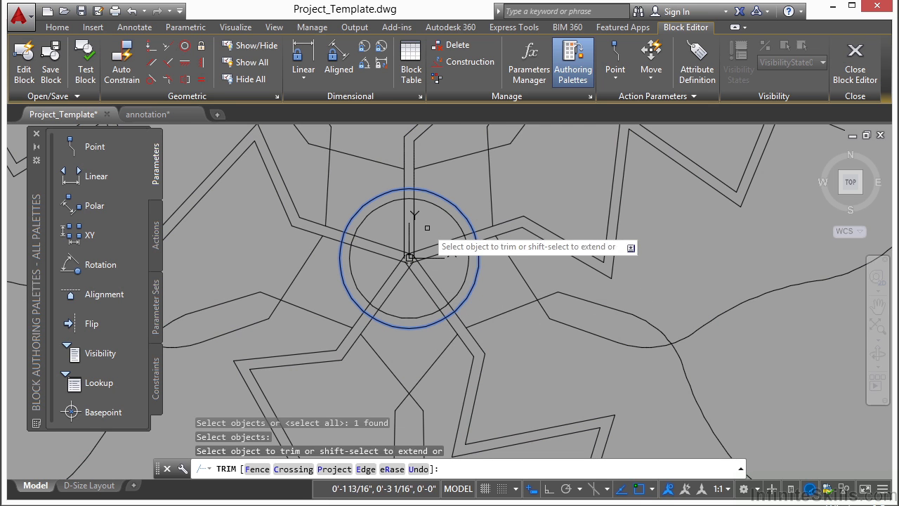
click(442, 230)
click(394, 286)
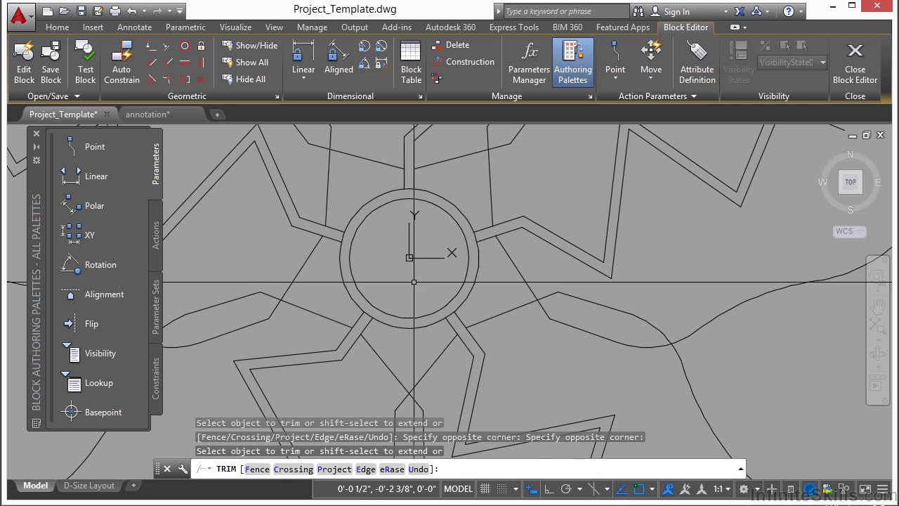
key(Return)
Close the Block Editor, saving the changes to the PLANT block, and check the updated plant in the drawing
scroll(403, 284, down, 4)
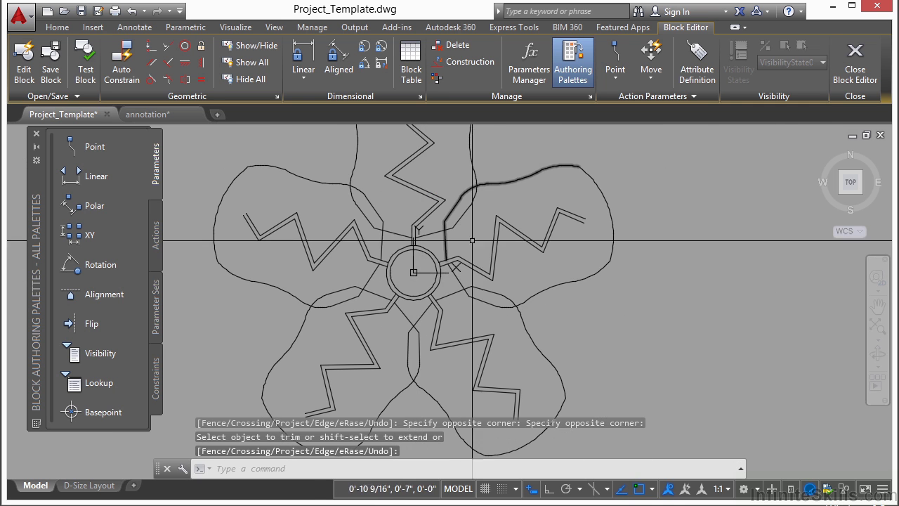
click(862, 79)
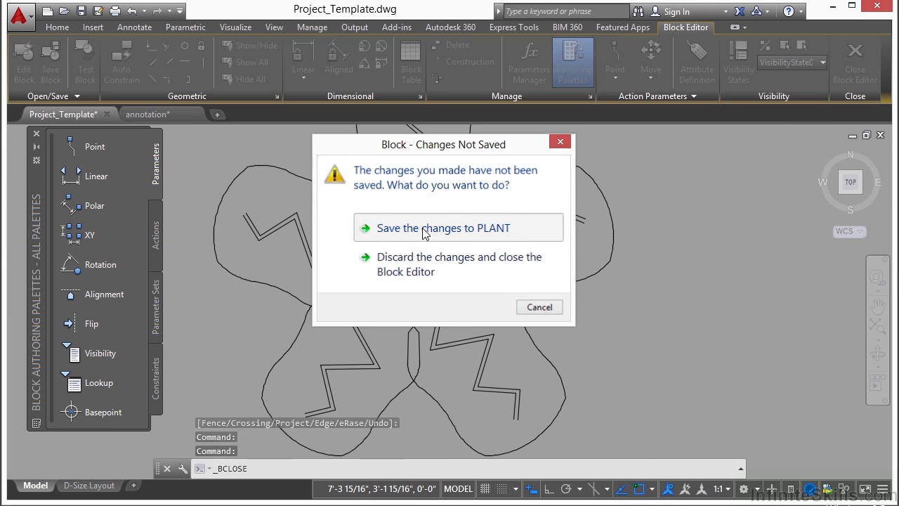
click(424, 231)
scroll(468, 271, down, 6)
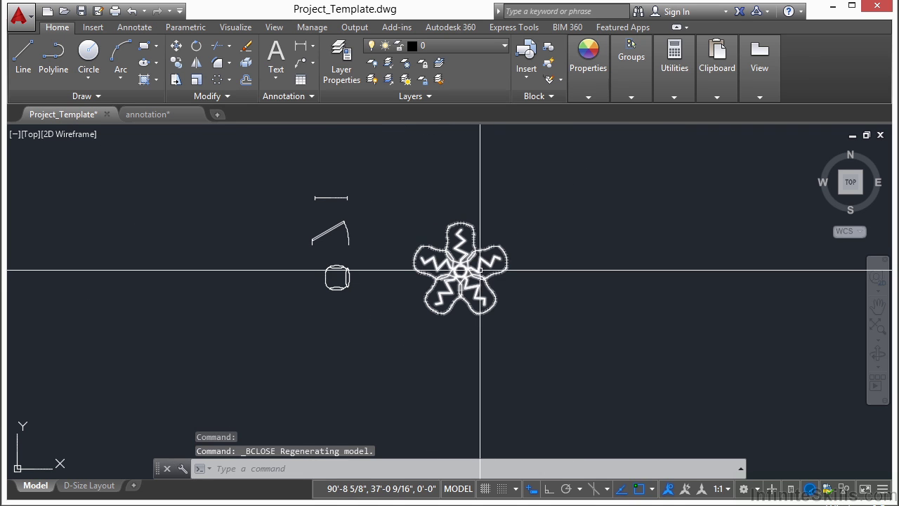
mouse_move(481, 260)
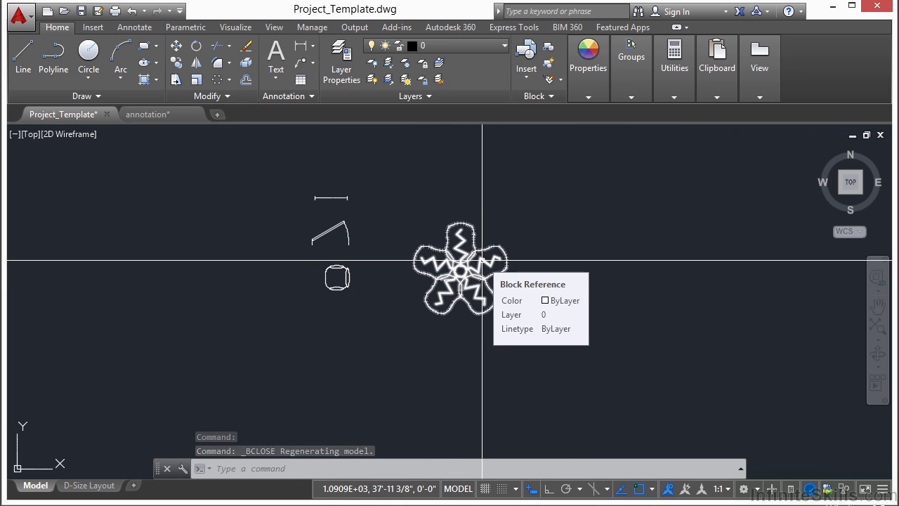